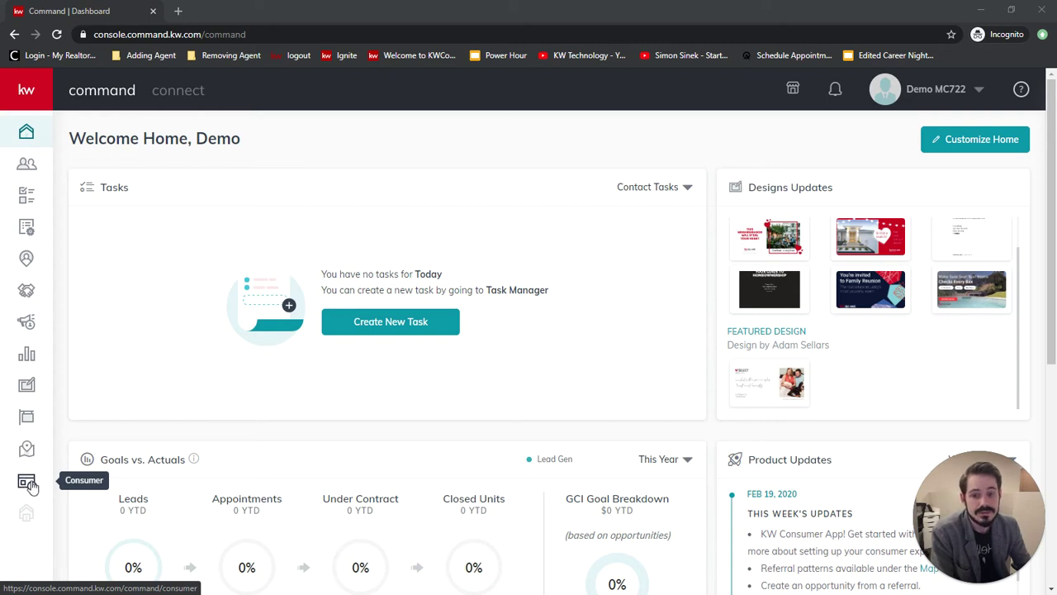
# - Go to the Consumer area and bring up its Site & App Settings page with the General agent-site settings
pyautogui.click(27, 484)
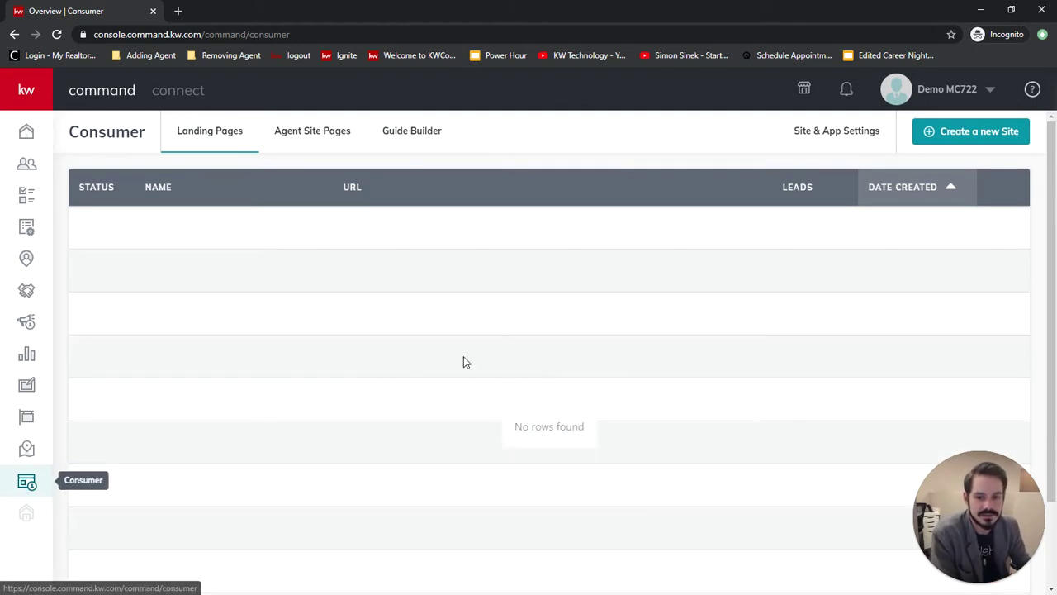
pyautogui.click(817, 139)
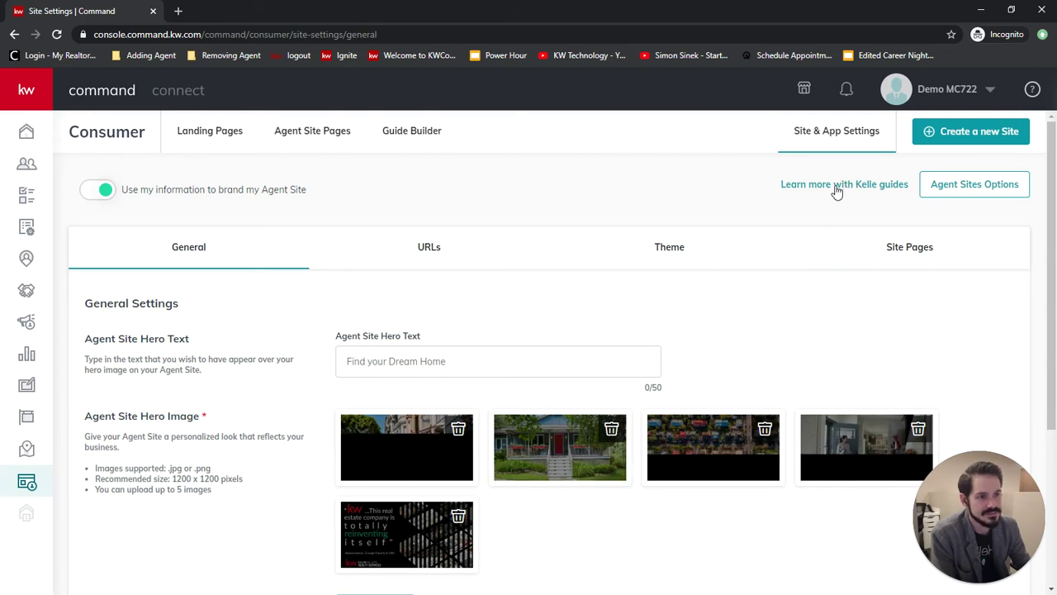
# - Start the Consumer Settings Kelle Guide, choosing Leave at the unsaved-changes warning
pyautogui.click(837, 184)
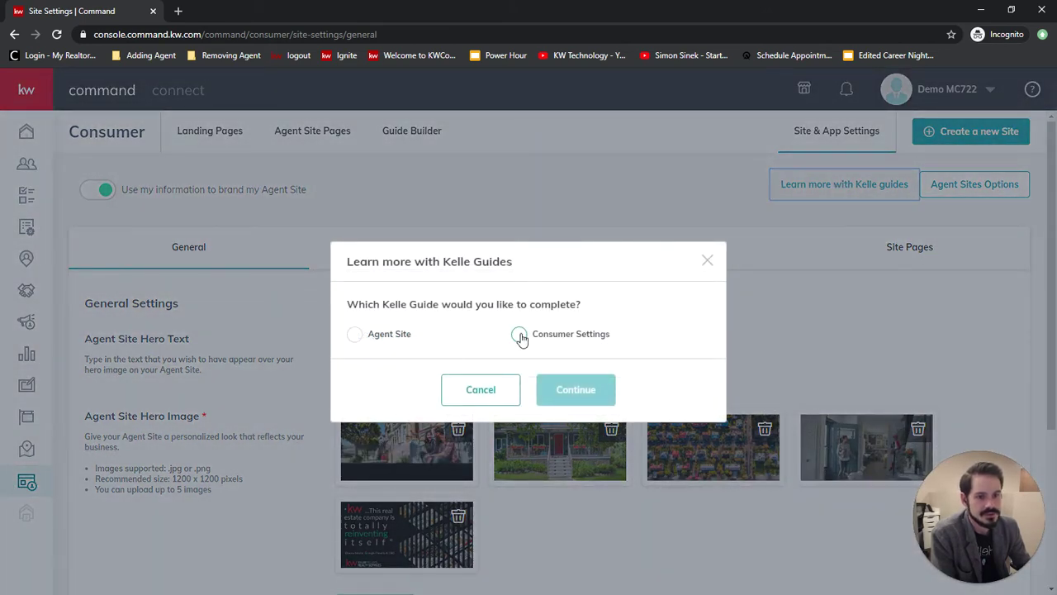
pyautogui.click(519, 335)
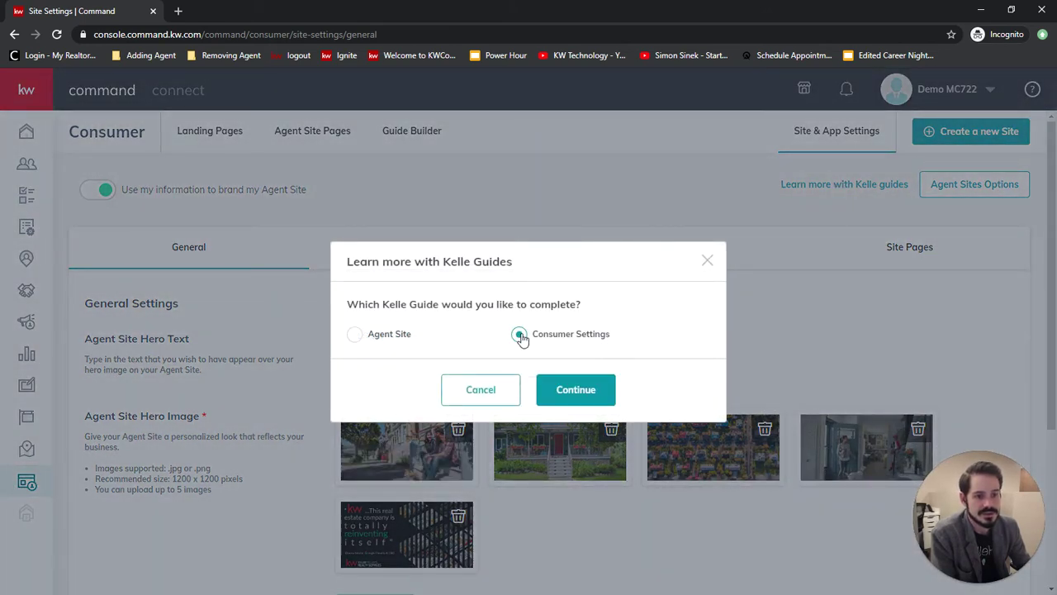
pyautogui.click(572, 396)
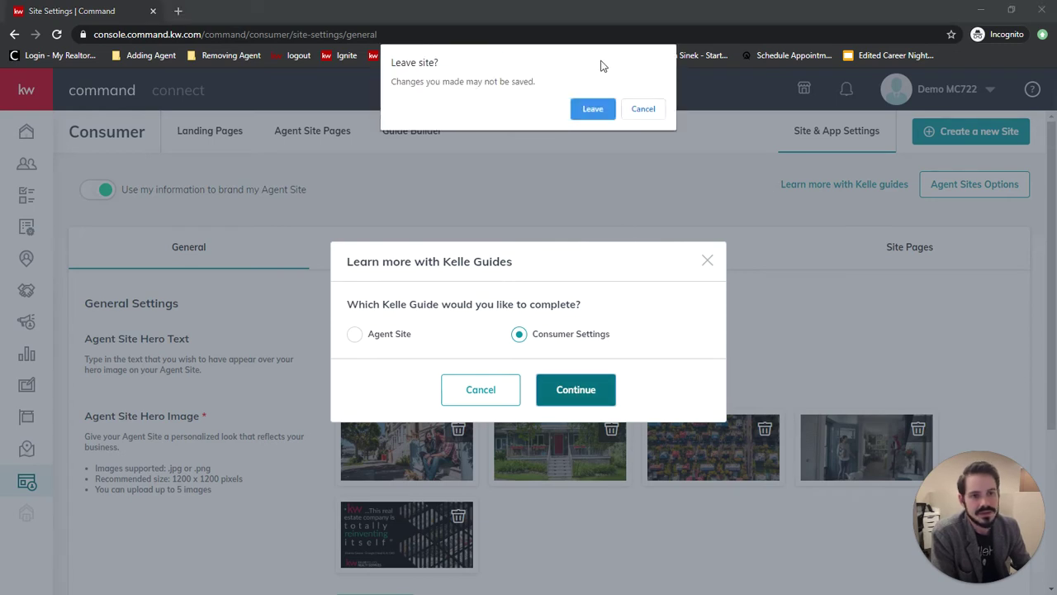
pyautogui.moveTo(407, 87); pyautogui.dragTo(533, 85)
pyautogui.click(537, 95)
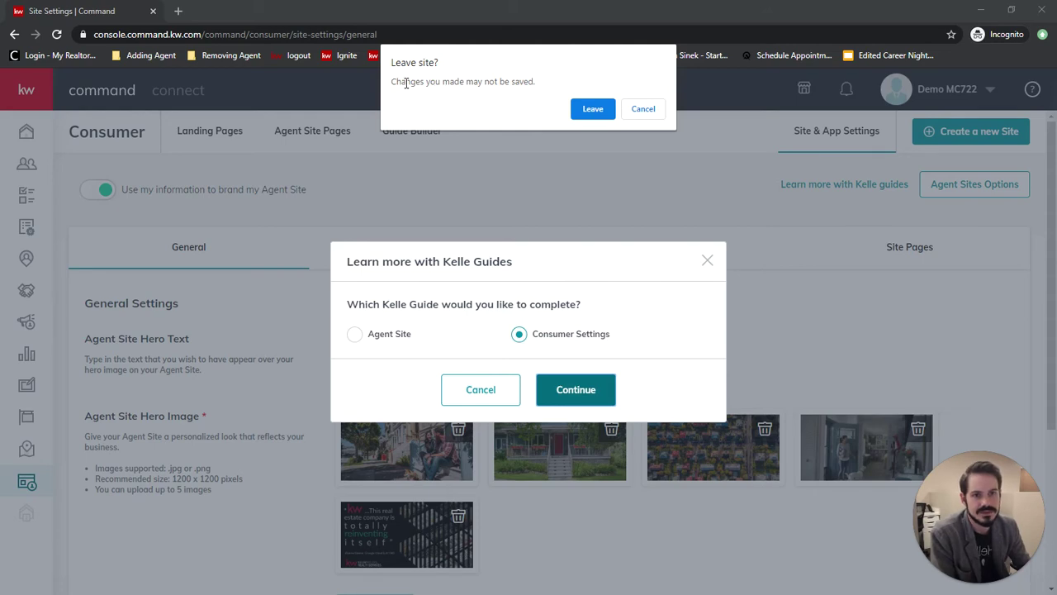
pyautogui.moveTo(406, 83); pyautogui.dragTo(513, 80)
pyautogui.click(510, 81)
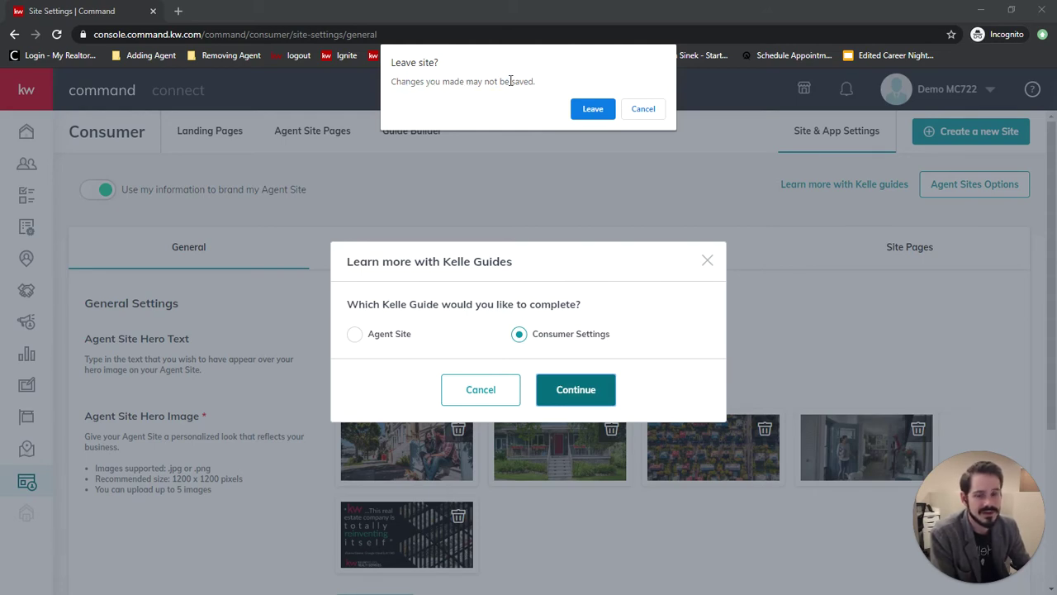
pyautogui.click(594, 109)
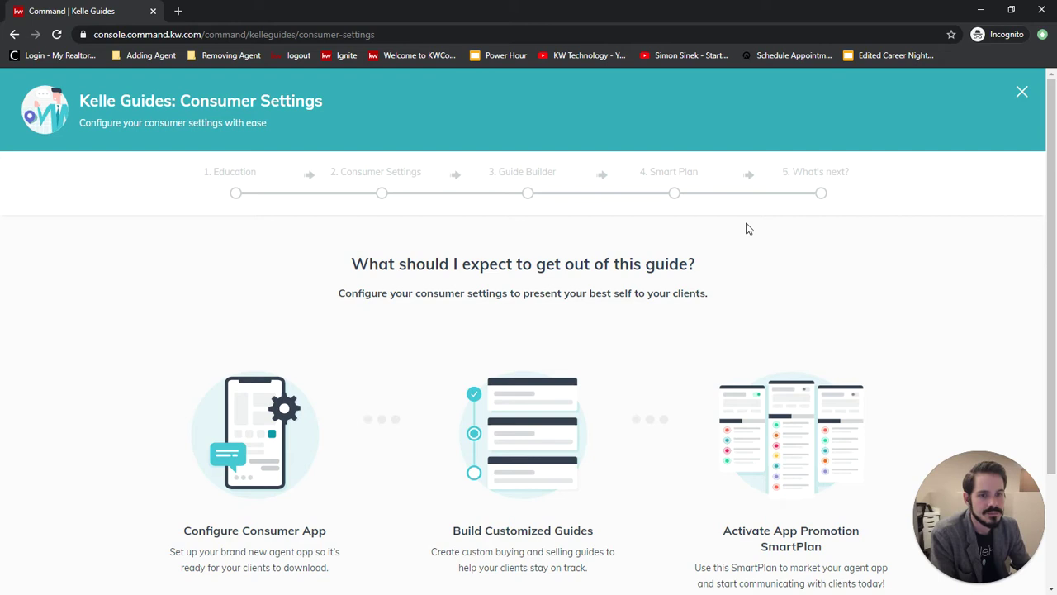
pyautogui.scroll(-2, 746, 229)
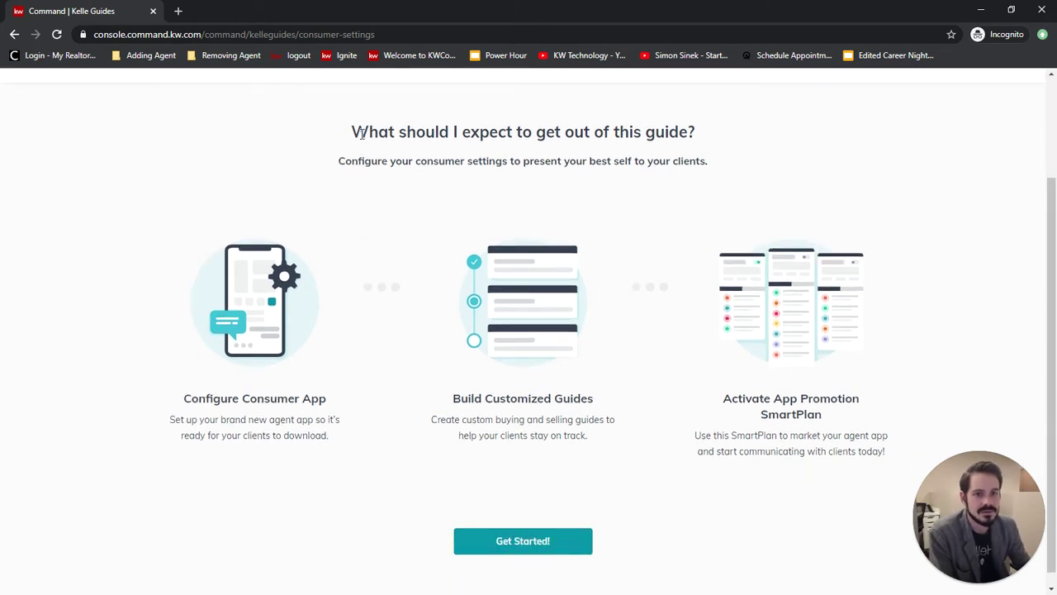
pyautogui.moveTo(361, 134); pyautogui.dragTo(668, 135)
pyautogui.click(644, 190)
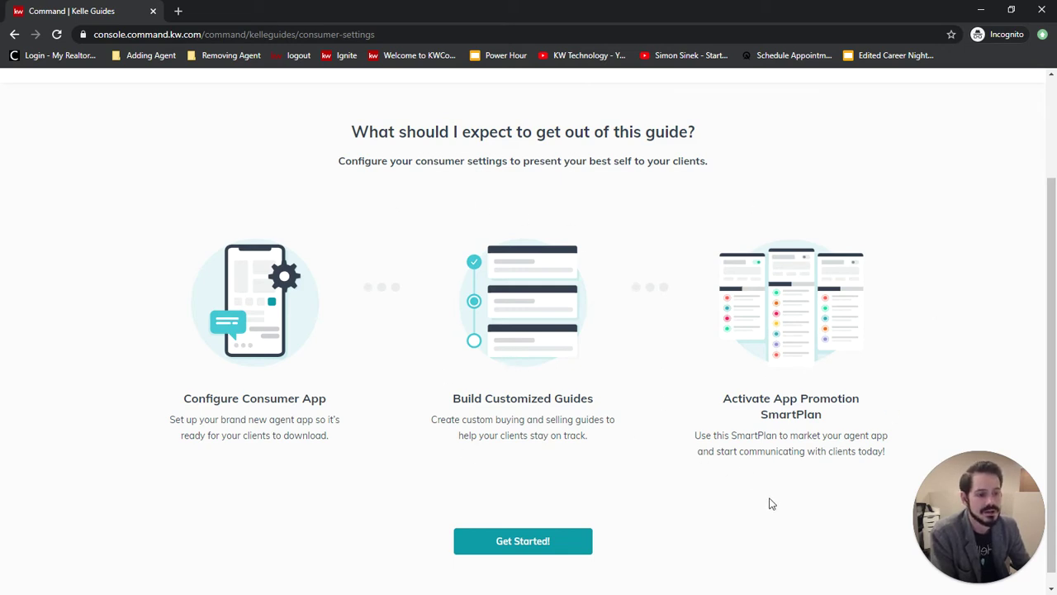
# - Begin the guide's Education step with Get Started! and scroll down to its three learning paths
pyautogui.click(514, 545)
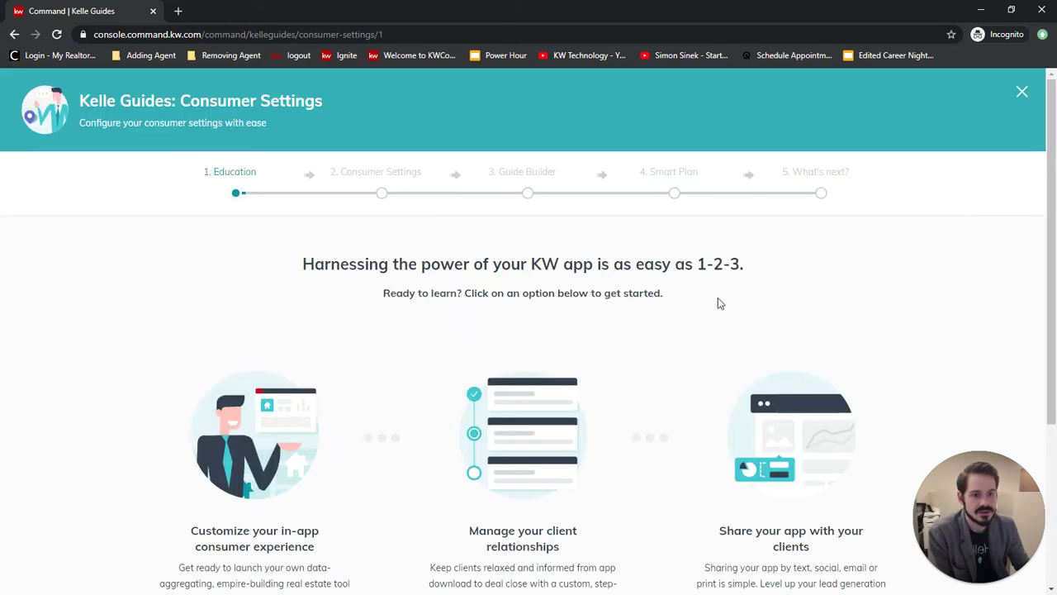
pyautogui.scroll(-2, 661, 297)
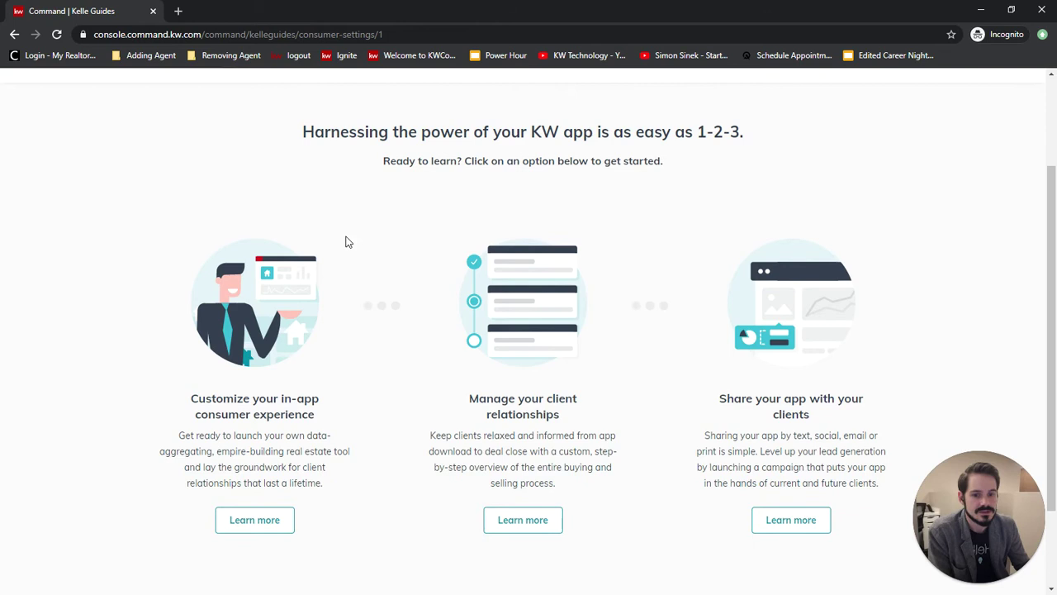
pyautogui.scroll(-1, 205, 273)
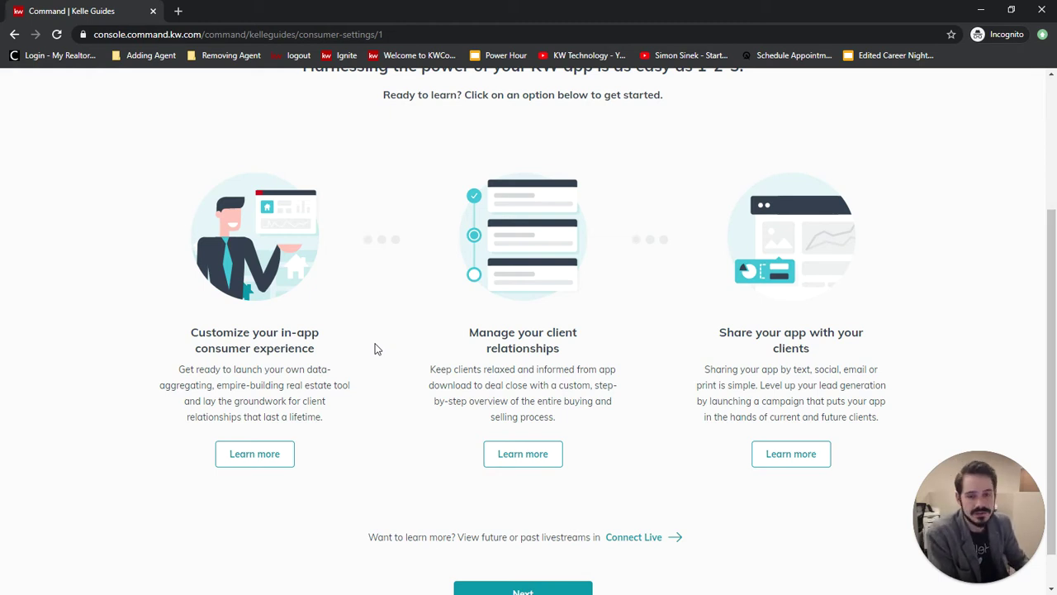
# - Read the Get Started with the KW App help article on customizing the consumer experience
pyautogui.click(268, 457)
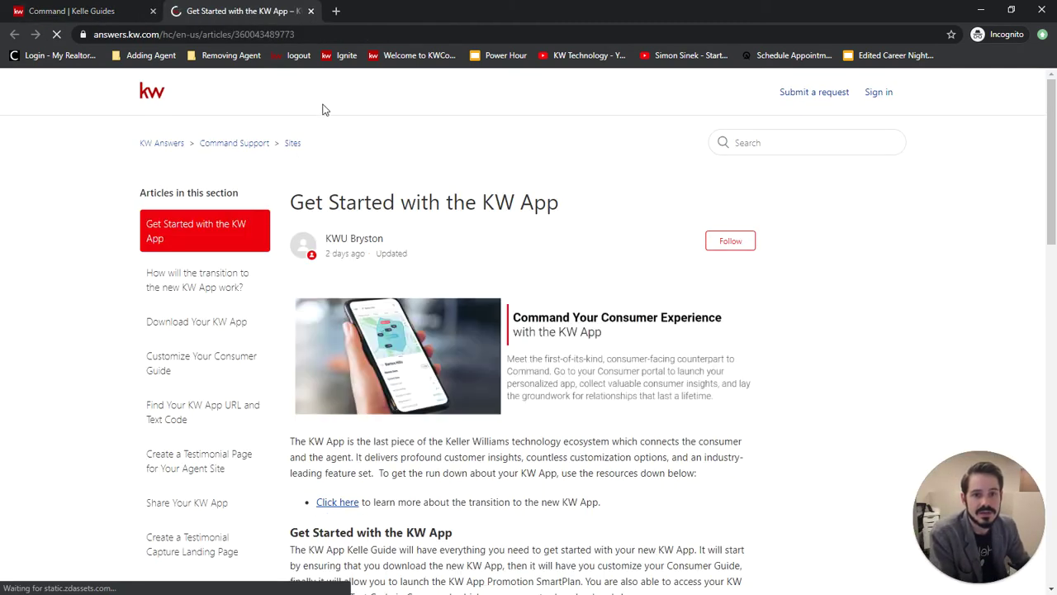
pyautogui.moveTo(294, 202); pyautogui.dragTo(566, 206)
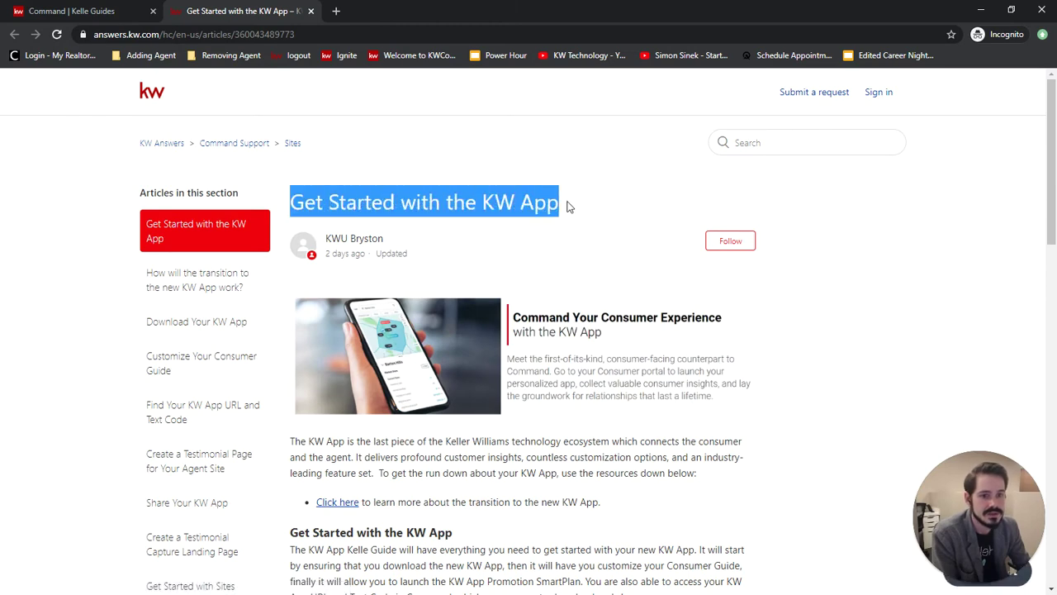
pyautogui.click(582, 262)
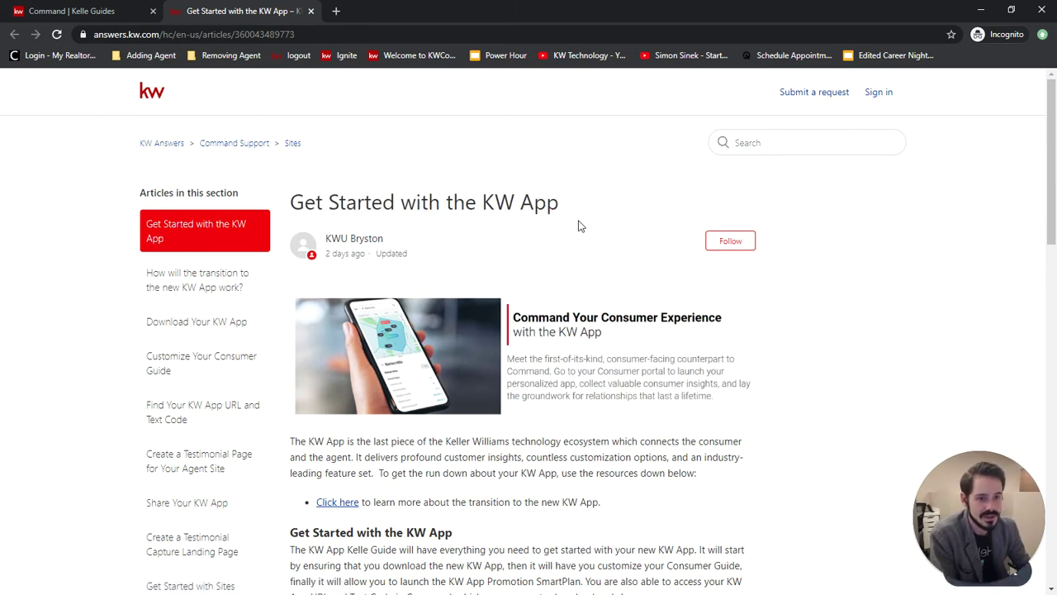
pyautogui.scroll(-4, 579, 233)
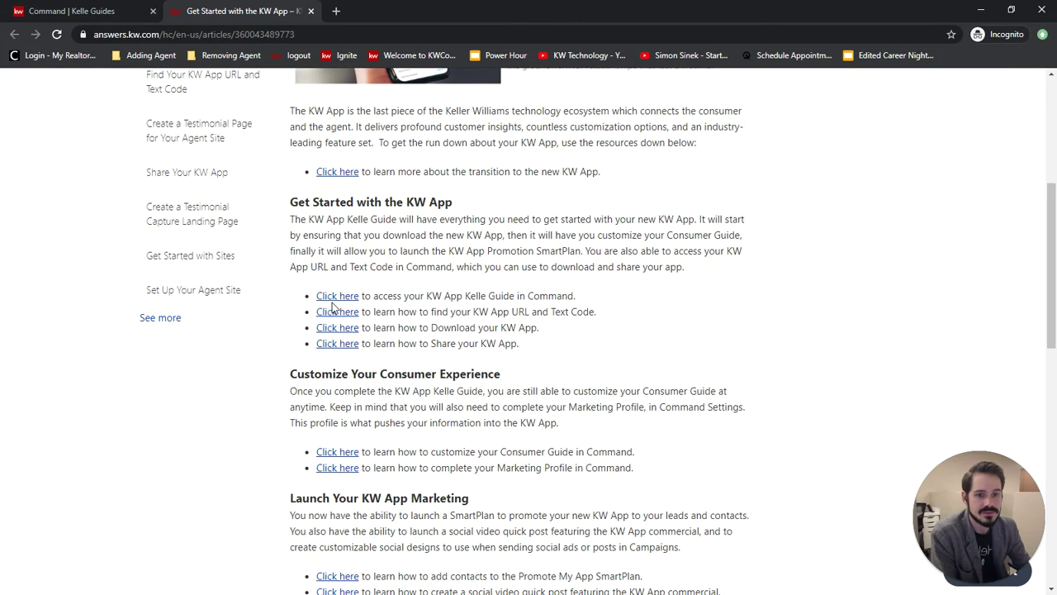
pyautogui.scroll(-5, 574, 335)
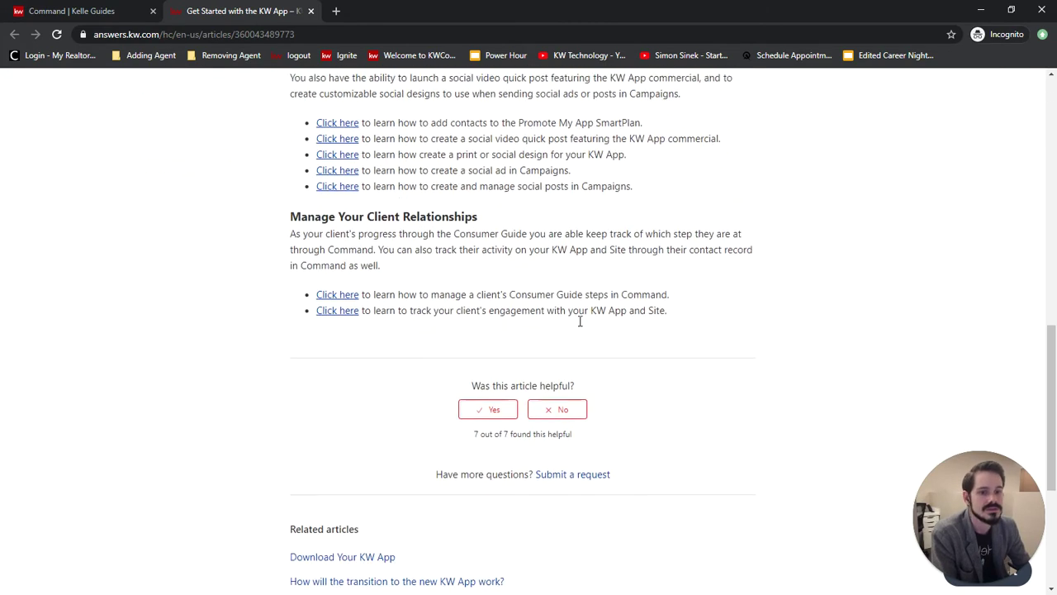
pyautogui.scroll(10, 580, 322)
# - Read the 'How will the transition to the new KW App work?' help article
pyautogui.click(207, 329)
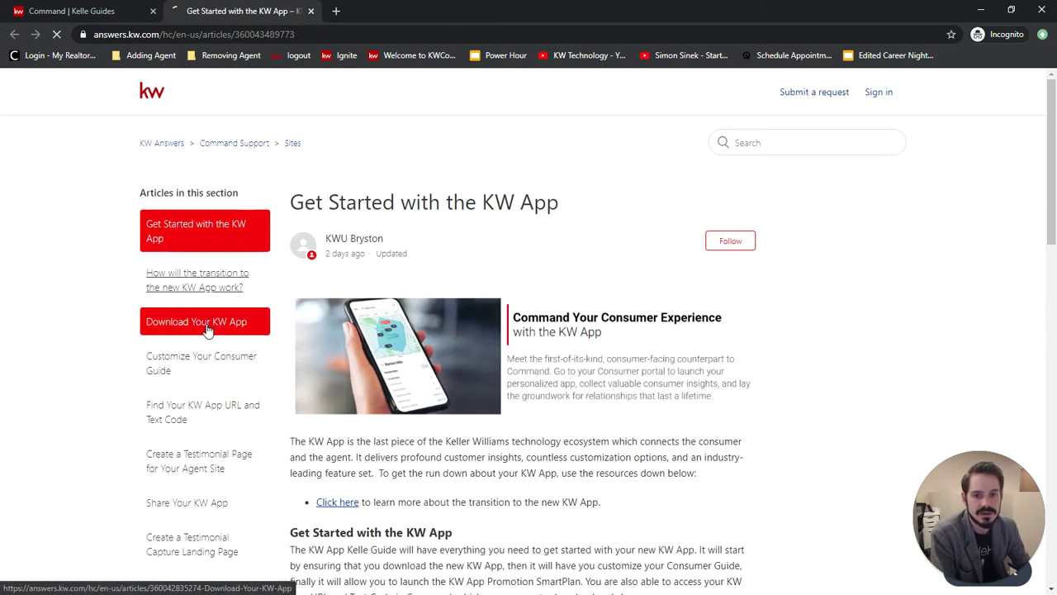
pyautogui.scroll(-8, 599, 322)
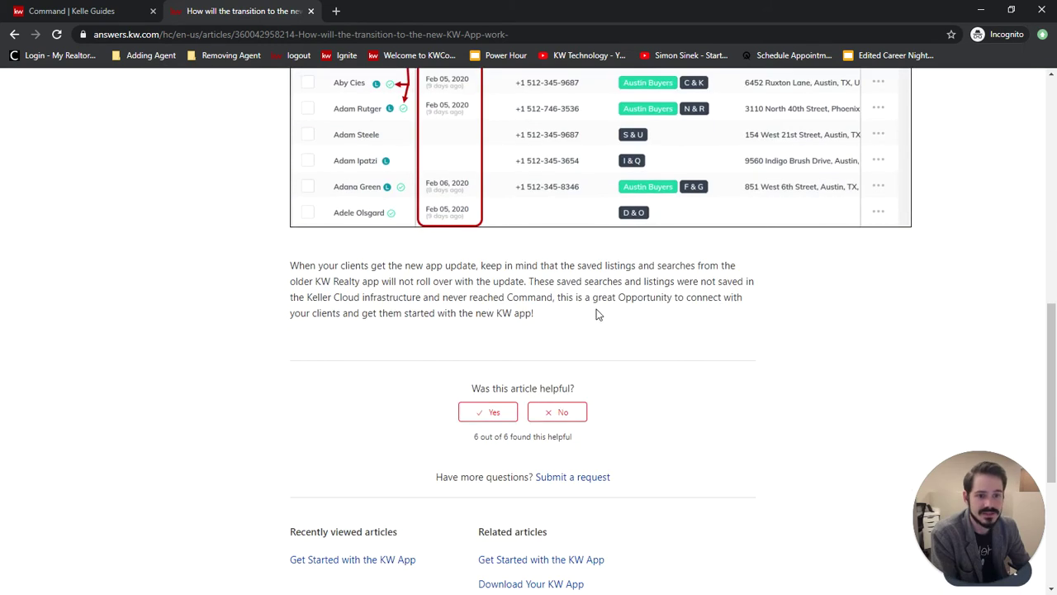
pyautogui.scroll(-2, 599, 322)
pyautogui.scroll(3, 599, 325)
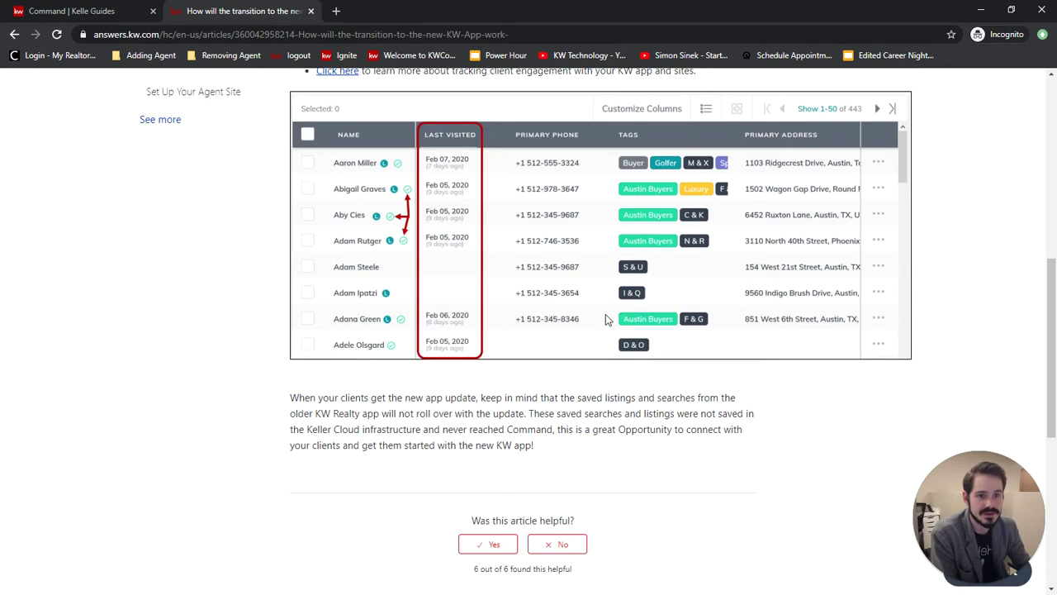
pyautogui.click(311, 11)
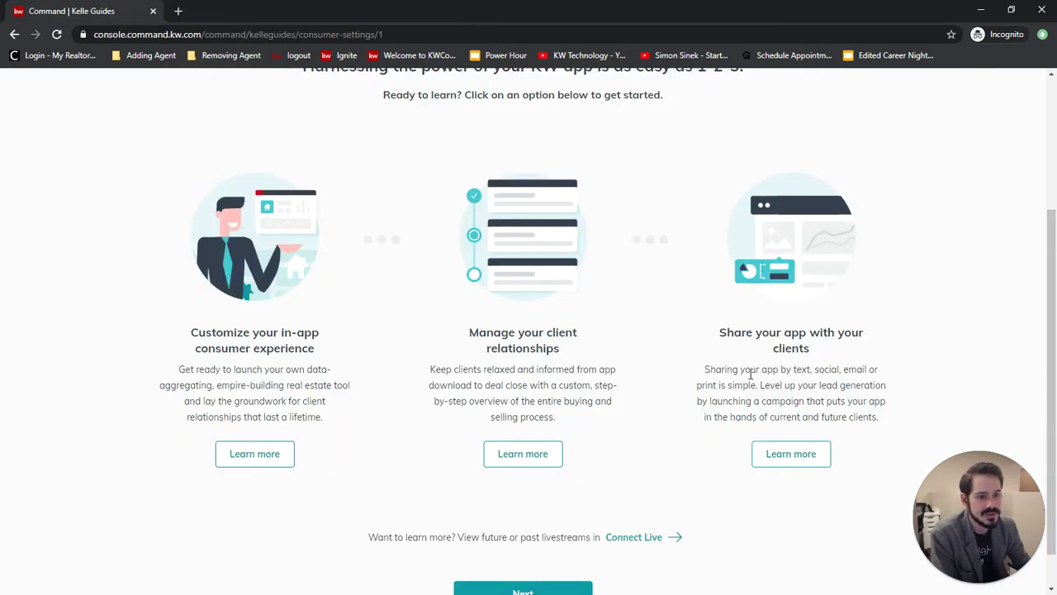
pyautogui.moveTo(369, 537); pyautogui.dragTo(597, 539)
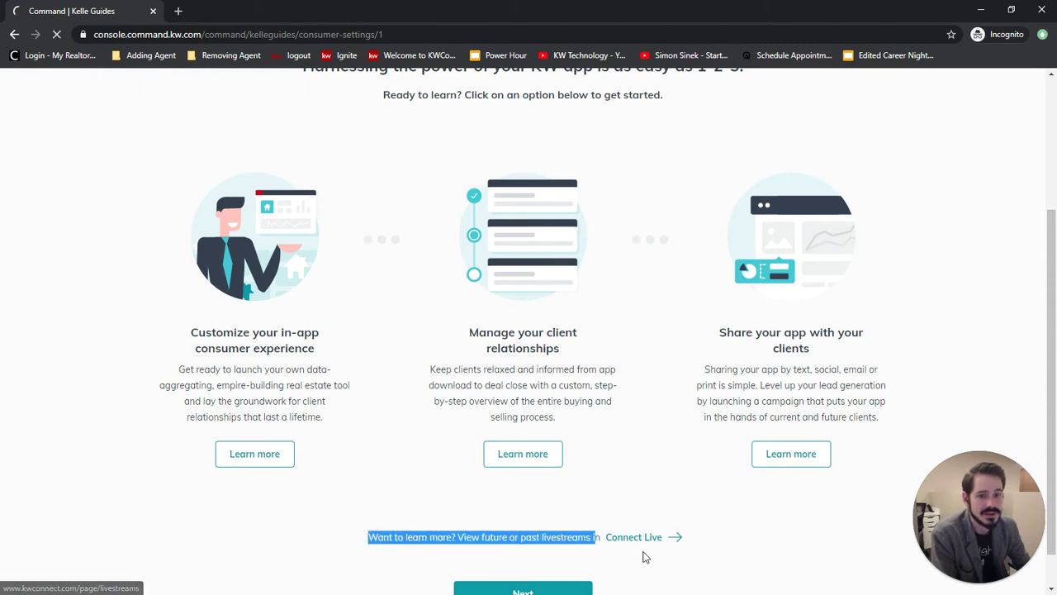
pyautogui.click(634, 538)
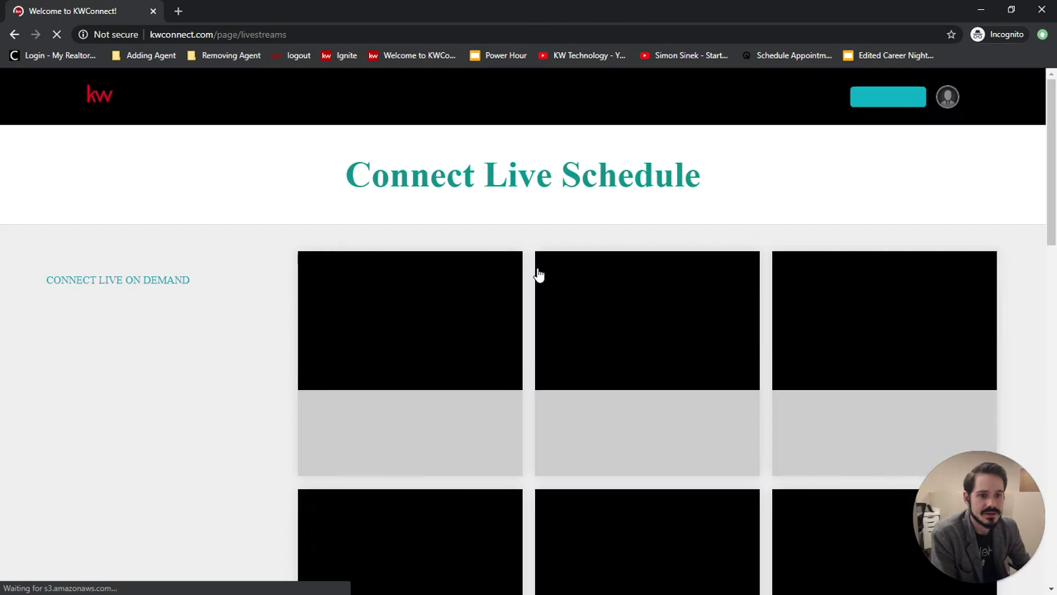
pyautogui.scroll(-2, 460, 286)
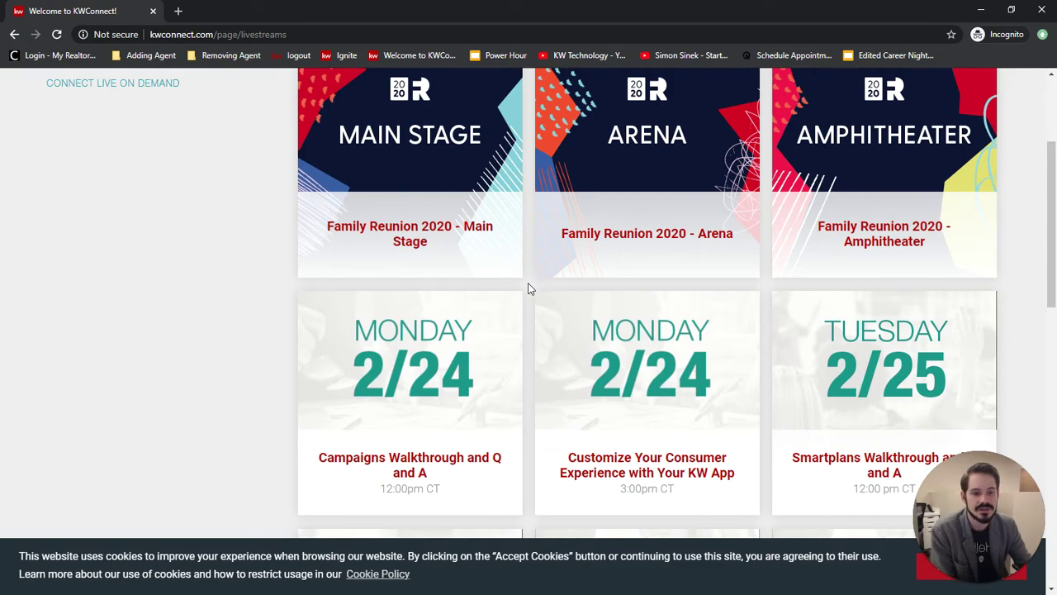
pyautogui.scroll(-2, 530, 289)
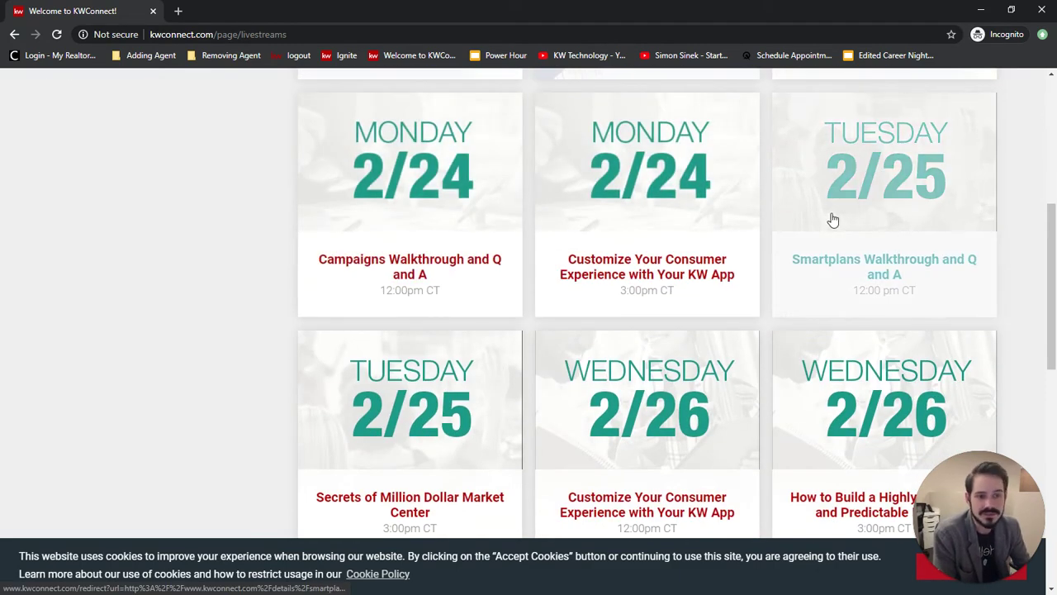
pyautogui.scroll(-2, 661, 248)
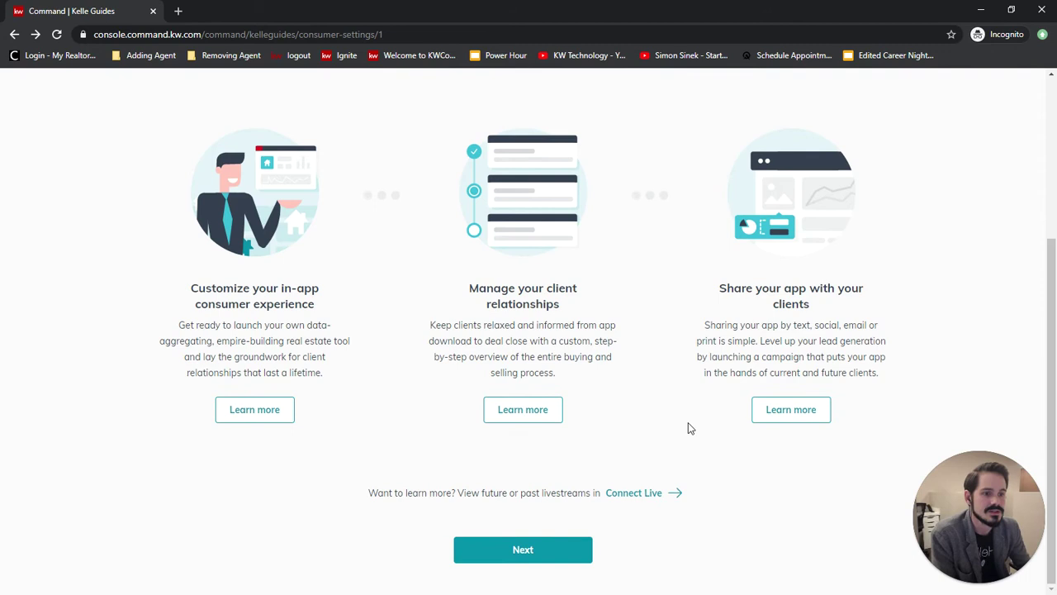
# - Advance the guide to its Consumer Settings step and look over the page
pyautogui.click(500, 551)
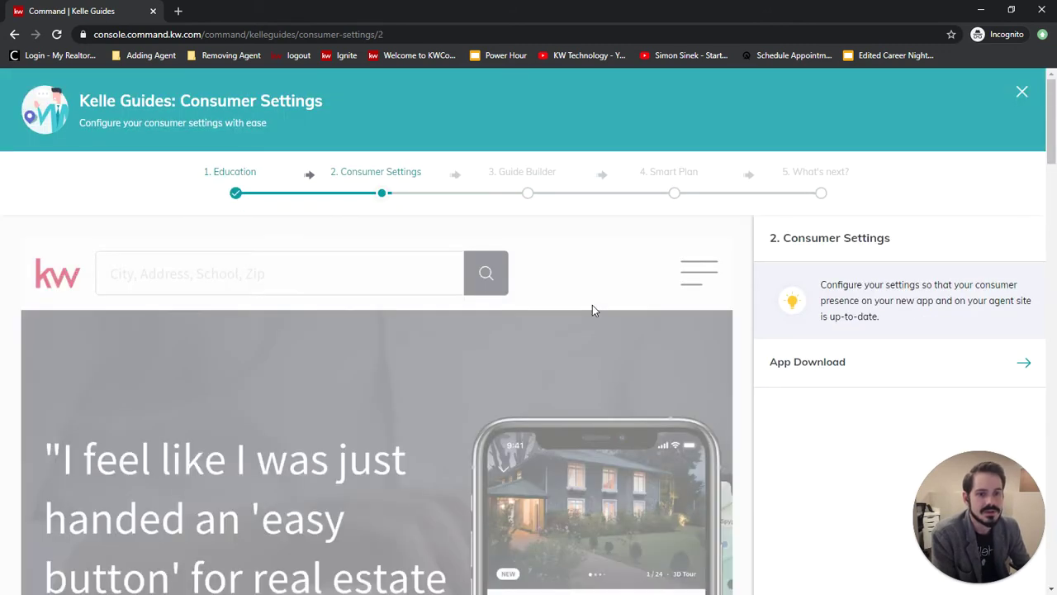
pyautogui.scroll(-2, 596, 307)
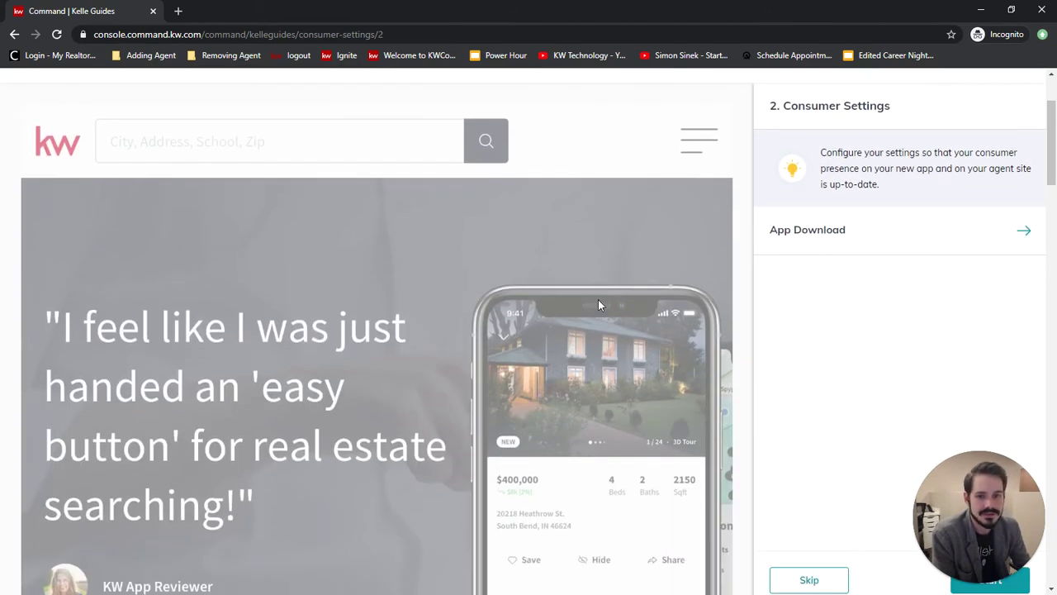
pyautogui.scroll(-3, 589, 308)
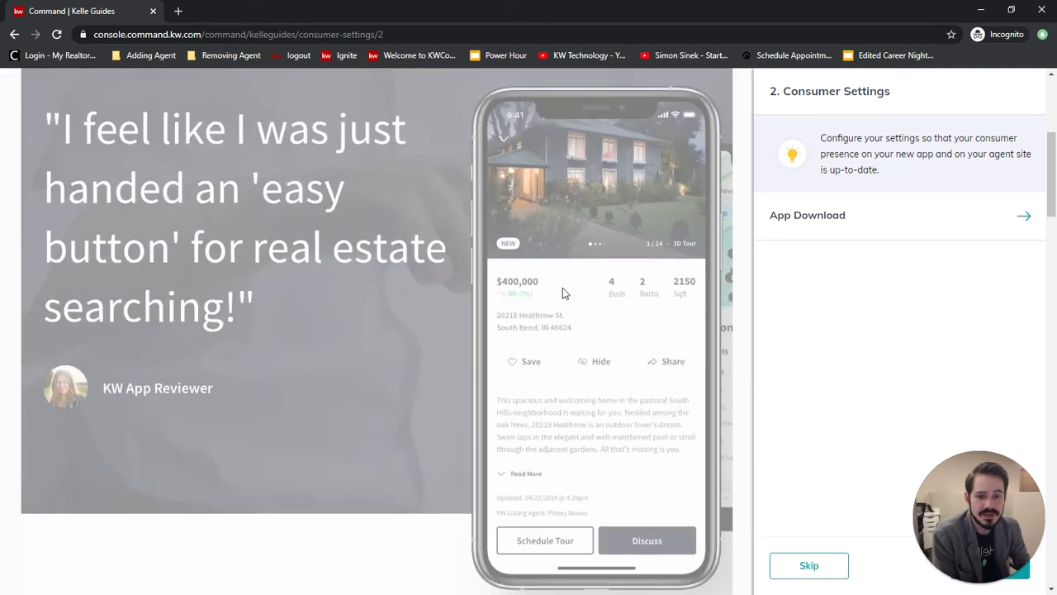
pyautogui.scroll(5, 586, 305)
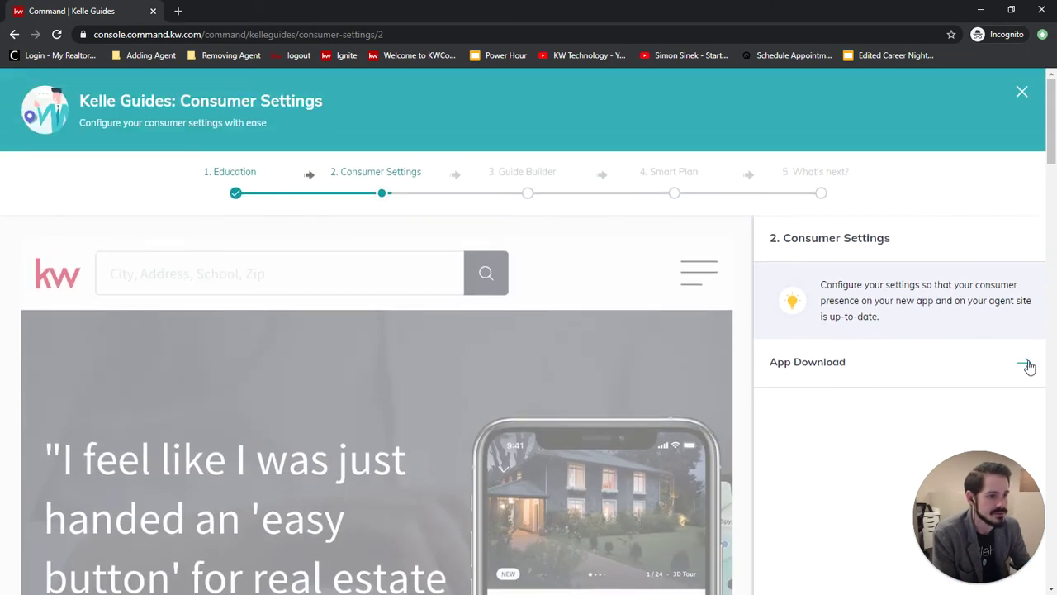
# - Set the App Download landing page hero text to 'Find your dream home!'
pyautogui.click(1023, 362)
pyautogui.scroll(-2, 924, 338)
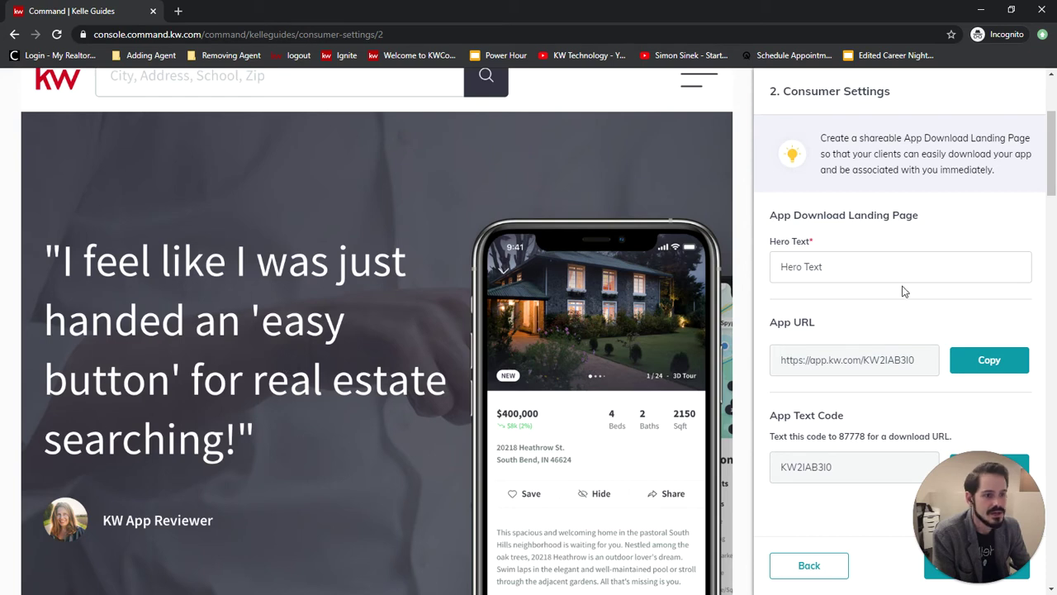
pyautogui.tripleClick(842, 270)
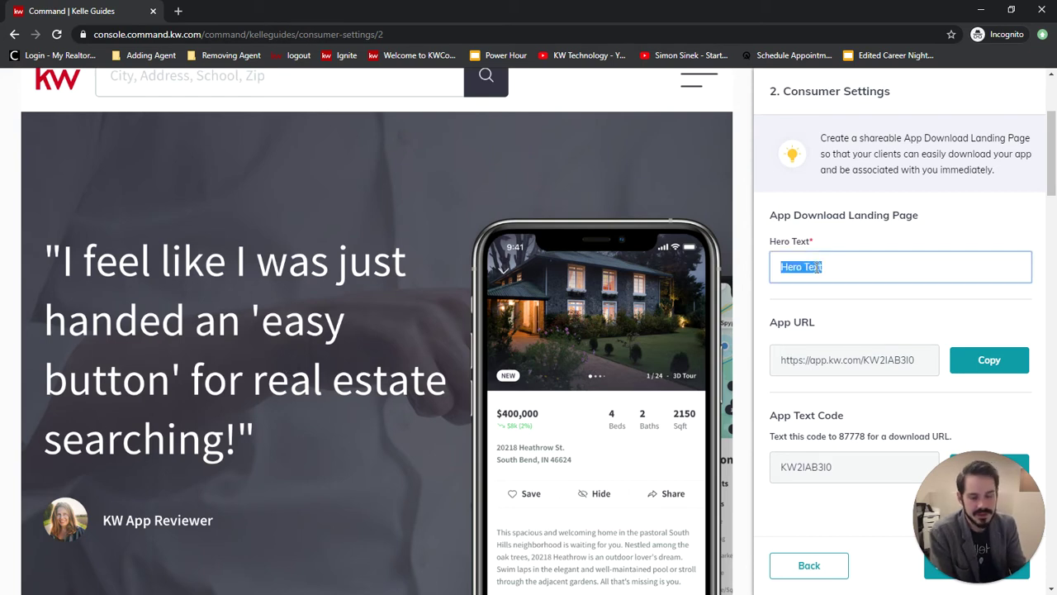
pyautogui.write('Find ')
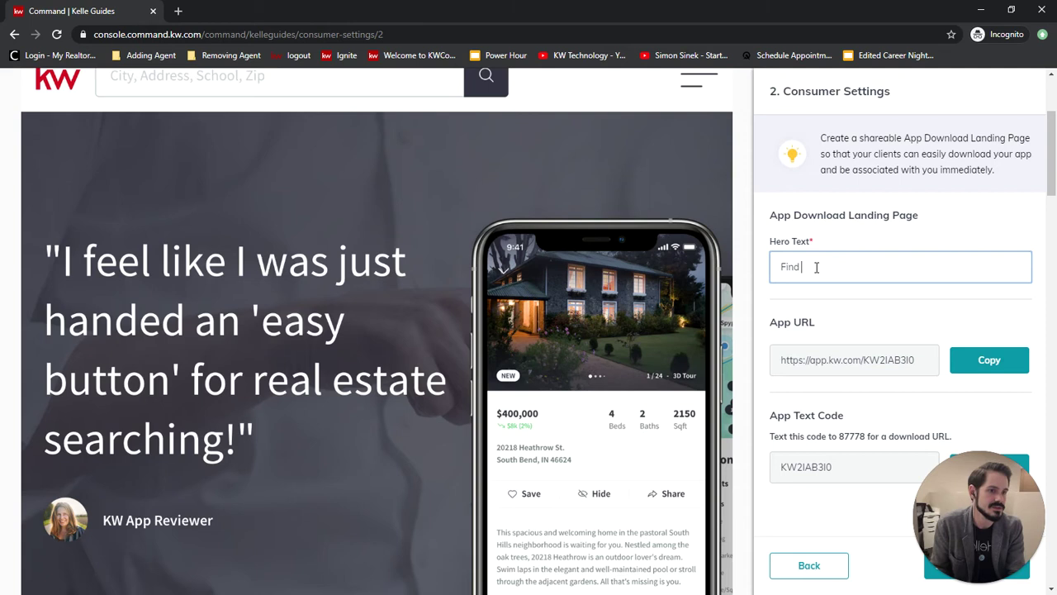
pyautogui.write('four dream ')
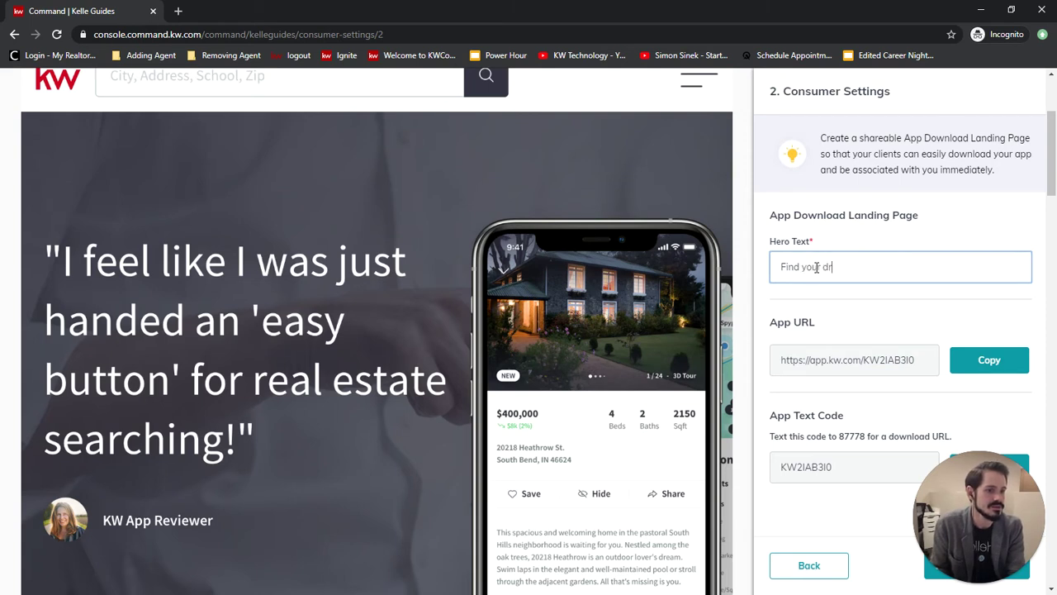
pyautogui.write('home')
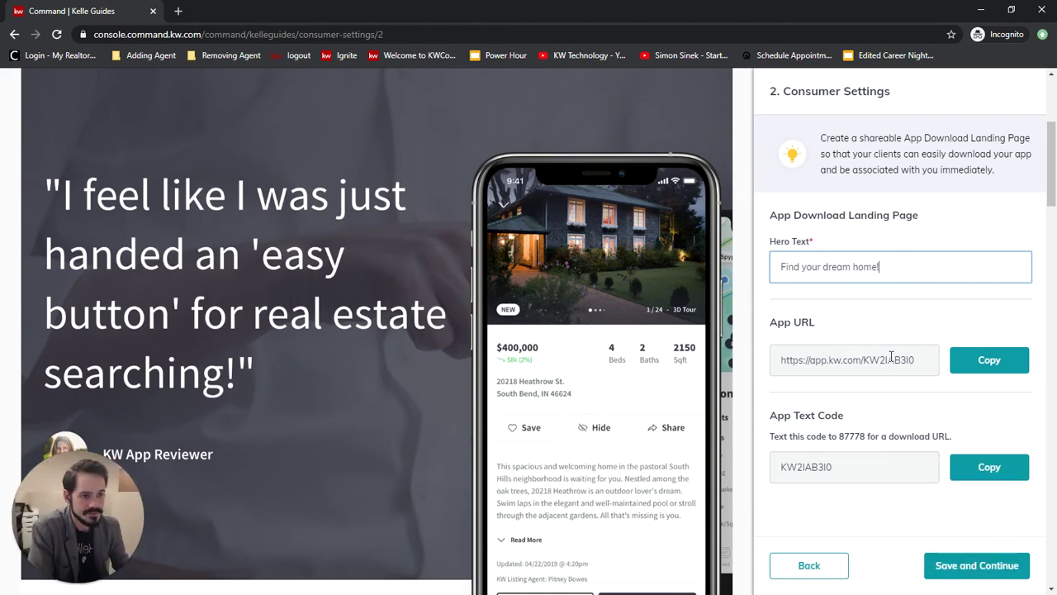
pyautogui.write('!')
# - Copy the App URL and load it in a new browser tab
pyautogui.moveTo(917, 360); pyautogui.dragTo(773, 361)
pyautogui.click(834, 353)
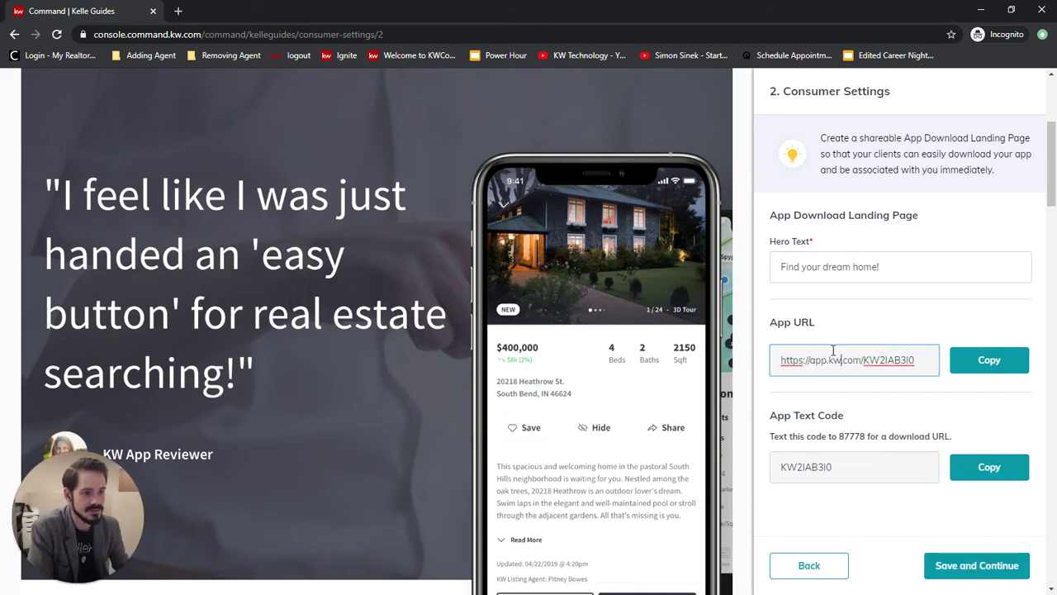
pyautogui.click(801, 467)
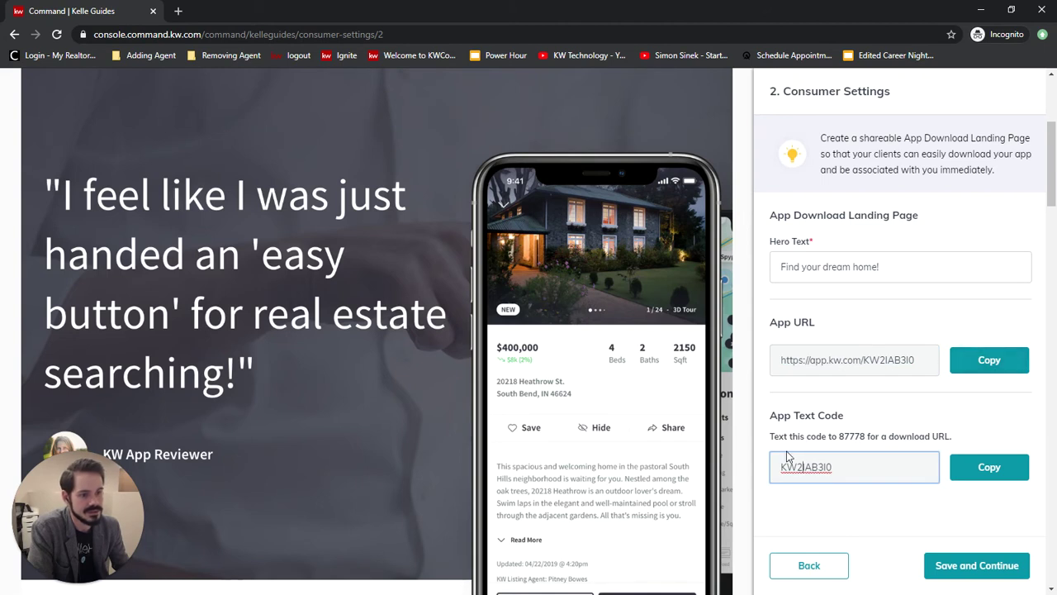
pyautogui.click(991, 363)
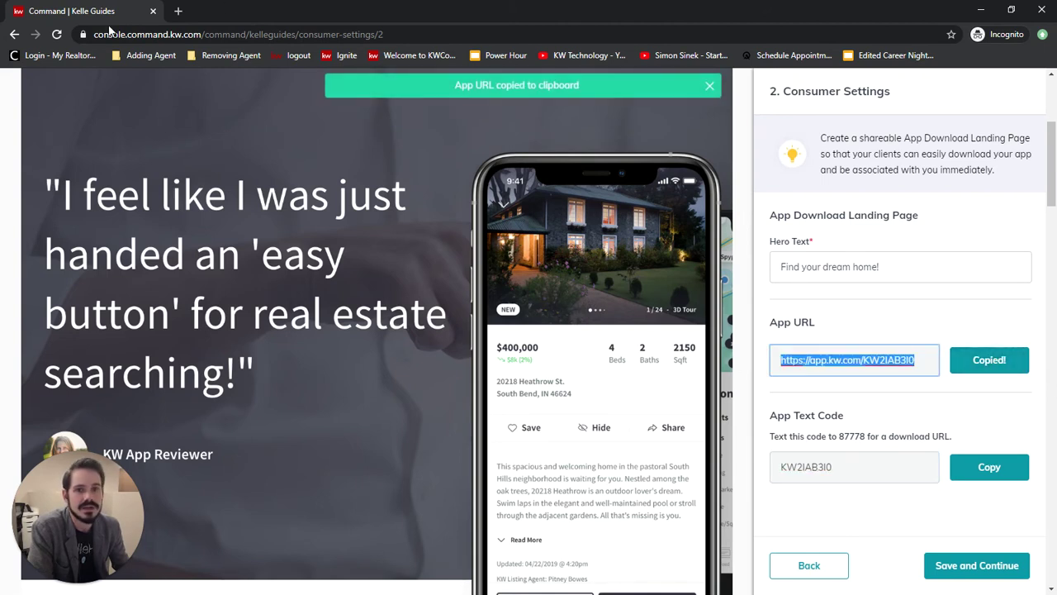
pyautogui.click(180, 11)
pyautogui.hotkey('ctrl', 'v')
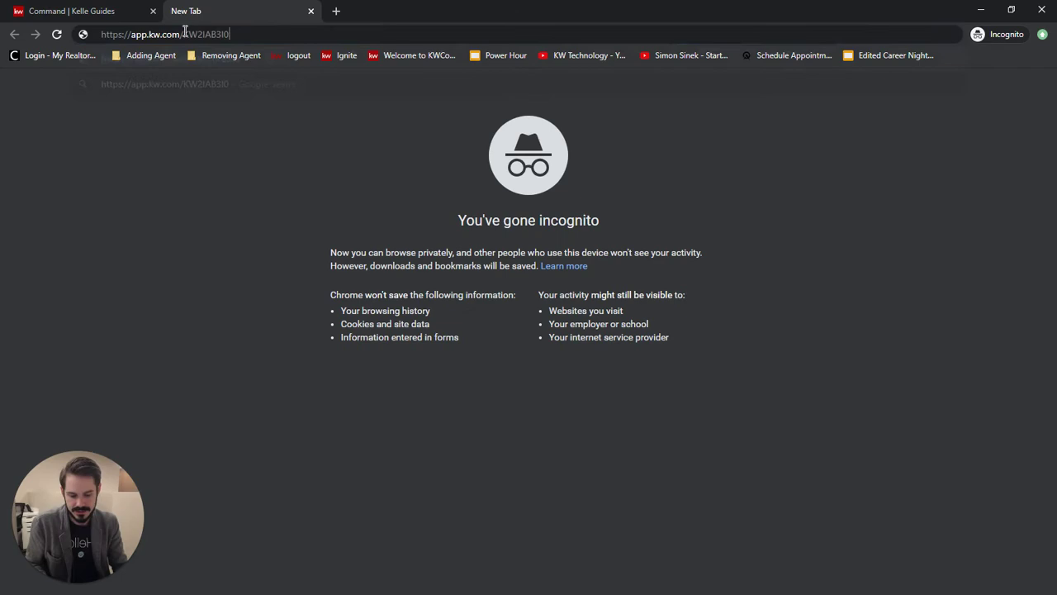
pyautogui.press('Return')
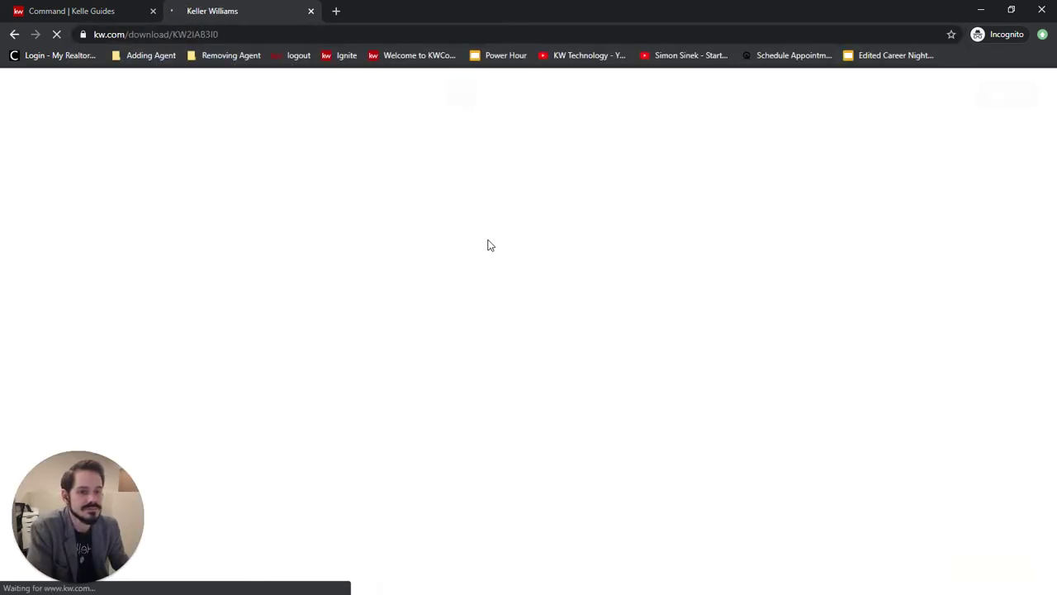
pyautogui.scroll(-6, 694, 281)
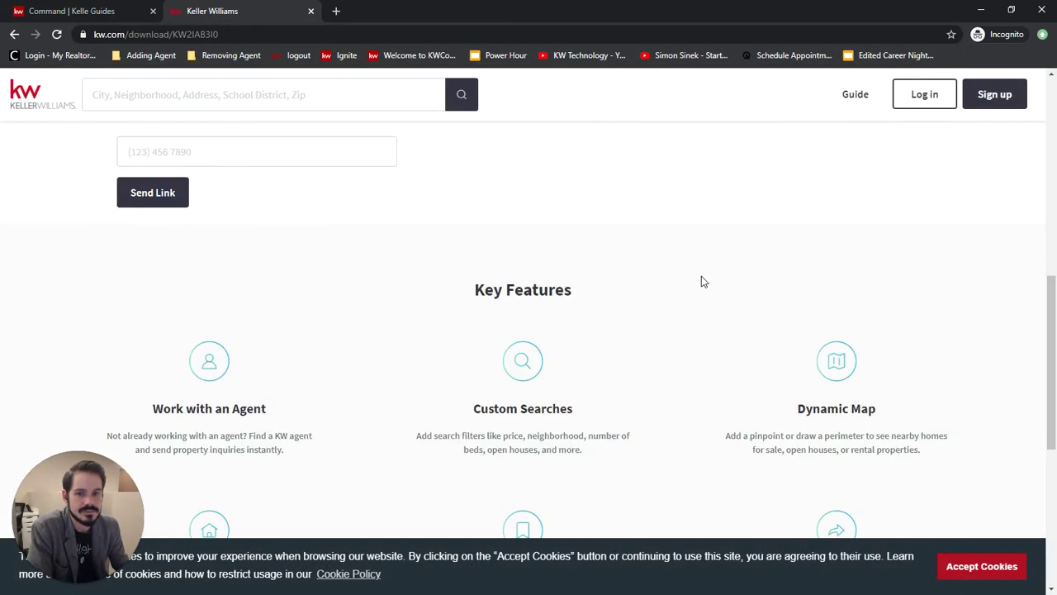
pyautogui.scroll(5, 698, 285)
# - Back in the Command tab, save the consumer settings and continue to step 3, Guide Builder
pyautogui.click(50, 10)
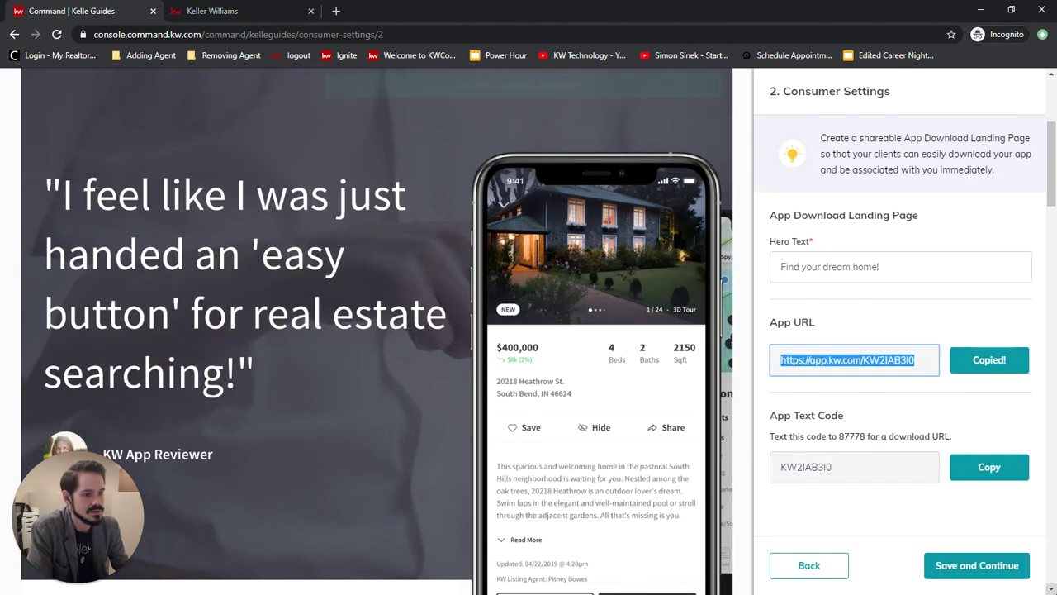
pyautogui.click(963, 567)
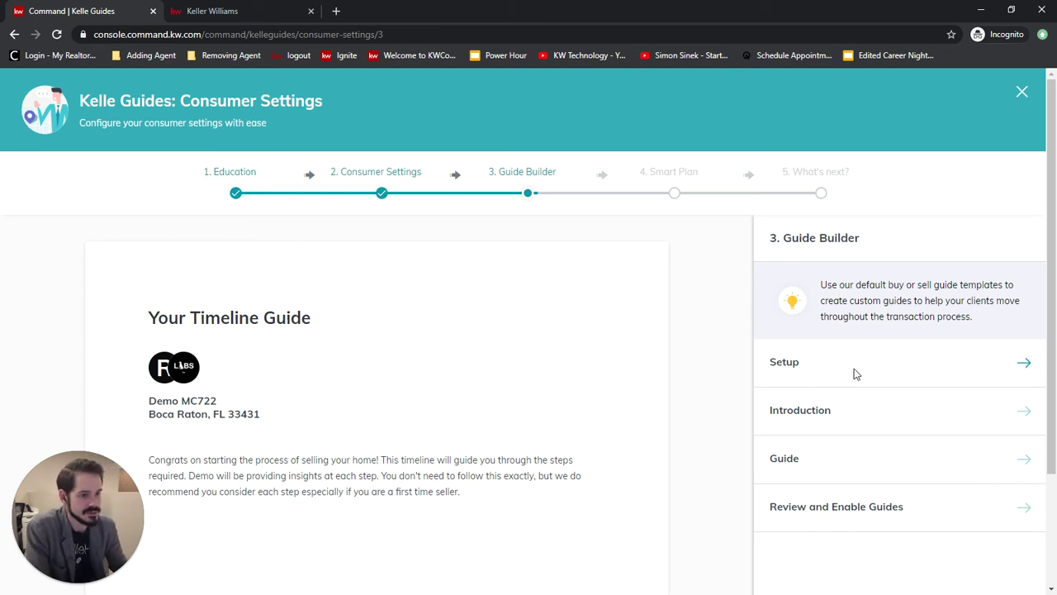
# - Pick the Buyer's Guide template in Setup and continue to the 'Your Timeline Guide' introduction
pyautogui.click(1021, 365)
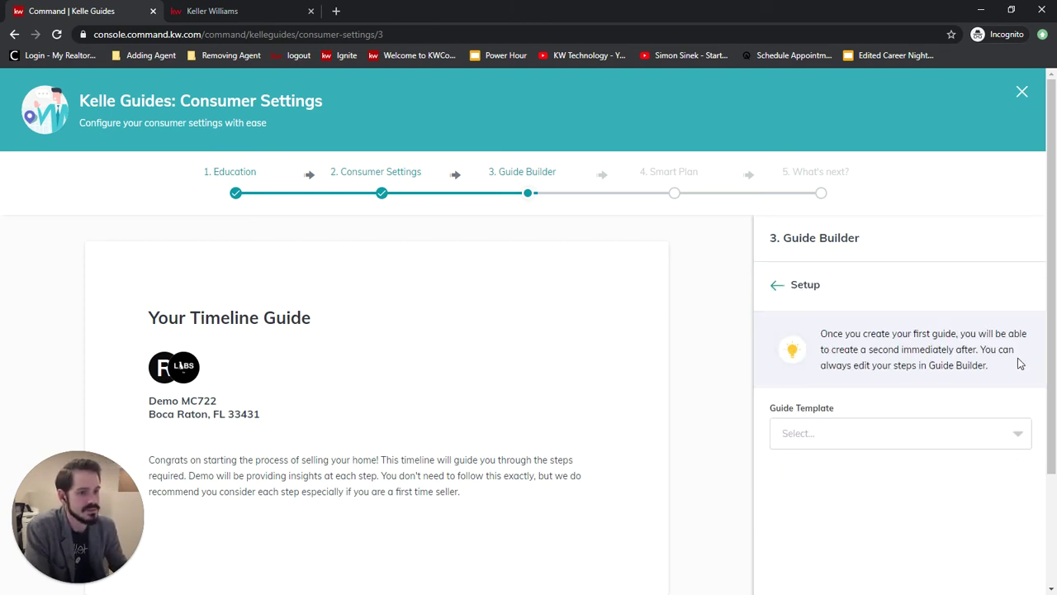
pyautogui.click(865, 437)
pyautogui.click(803, 467)
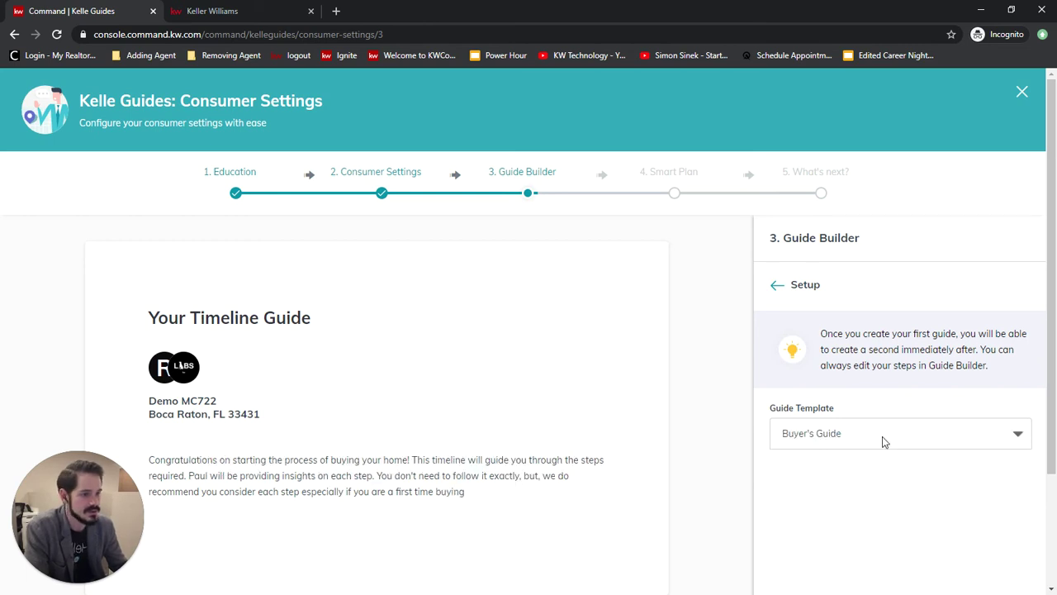
pyautogui.scroll(-2, 900, 442)
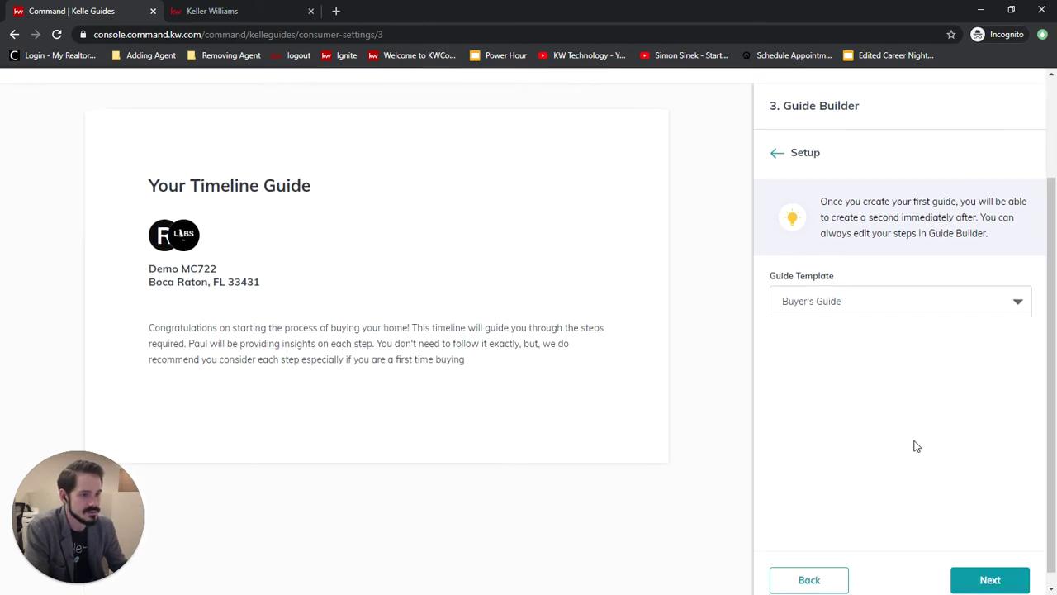
pyautogui.click(983, 579)
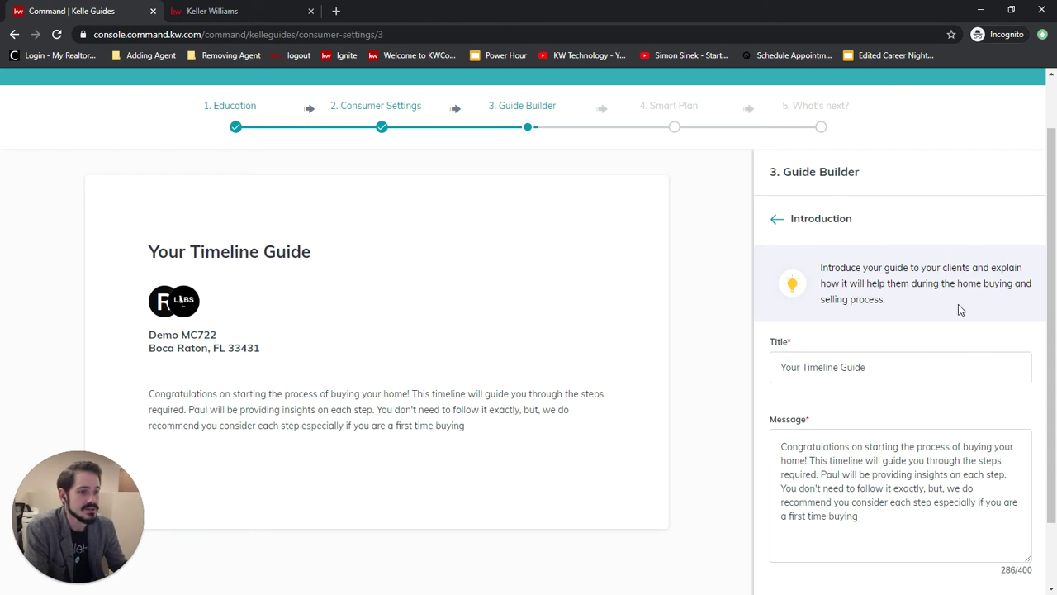
# - Change the guide title from 'Your Timeline Guide' to 'Your Buying Guide' and continue to its steps
pyautogui.doubleClick(821, 366)
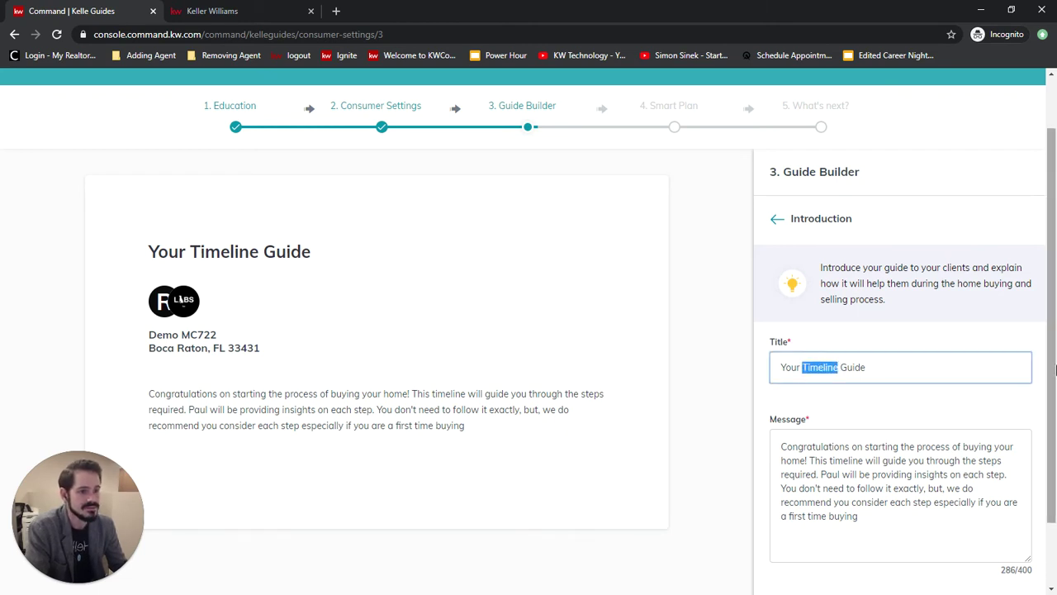
pyautogui.write('Buying')
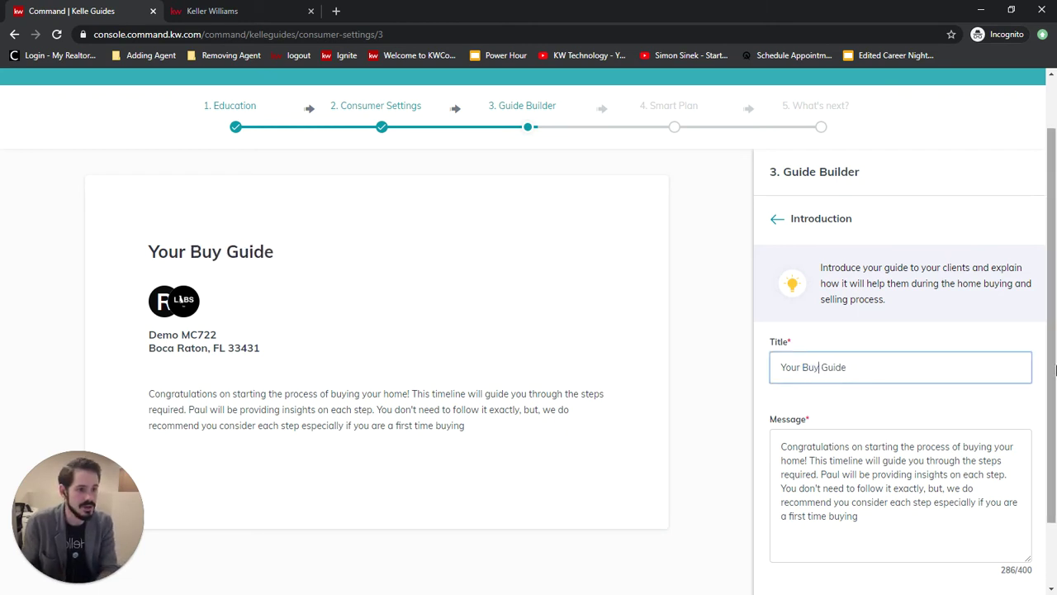
pyautogui.scroll(-2, 952, 396)
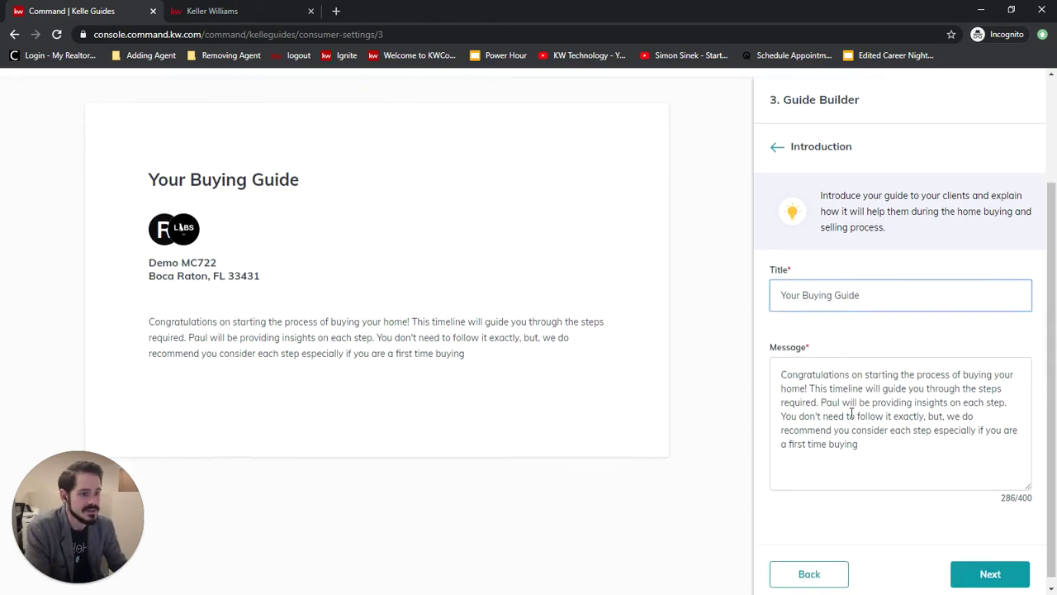
pyautogui.moveTo(885, 435); pyautogui.dragTo(764, 367)
pyautogui.click(866, 380)
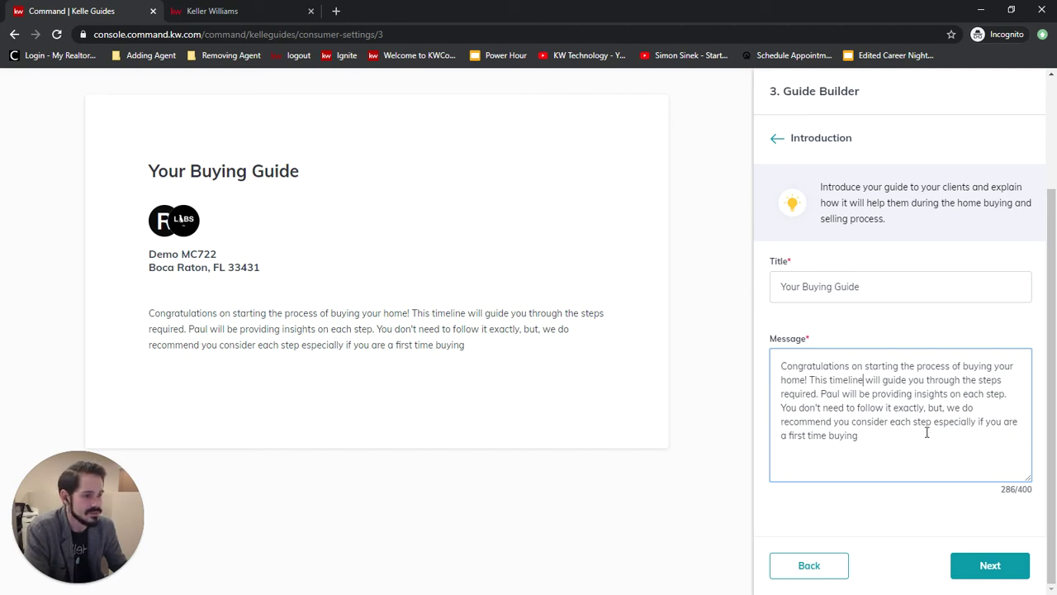
pyautogui.click(995, 568)
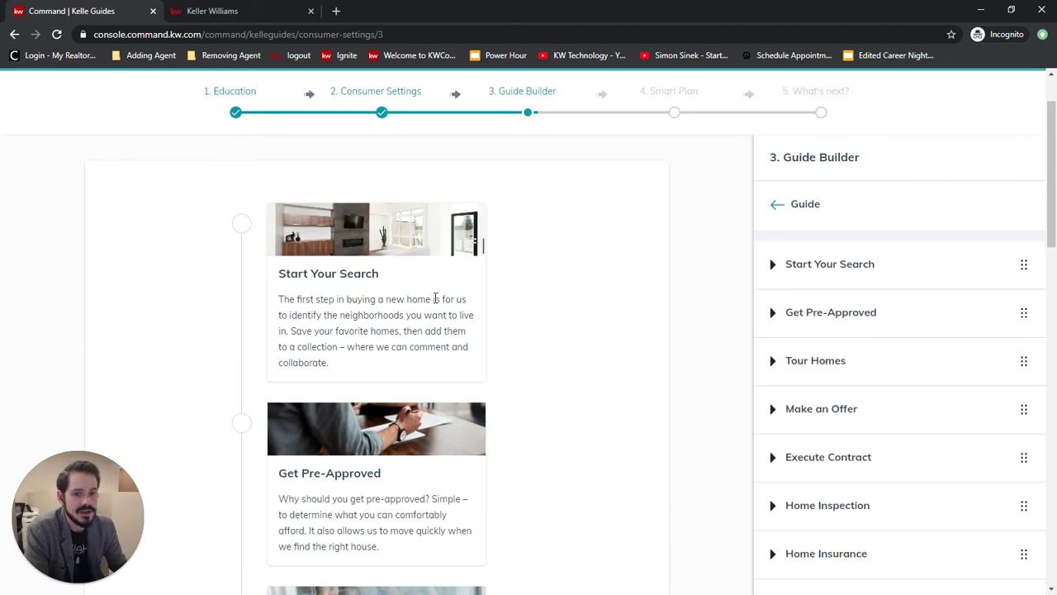
# - Scroll through the buyer's guide step list, starting from Start Your Search
pyautogui.scroll(-2, 390, 296)
pyautogui.scroll(-5, 390, 296)
pyautogui.scroll(6, 460, 385)
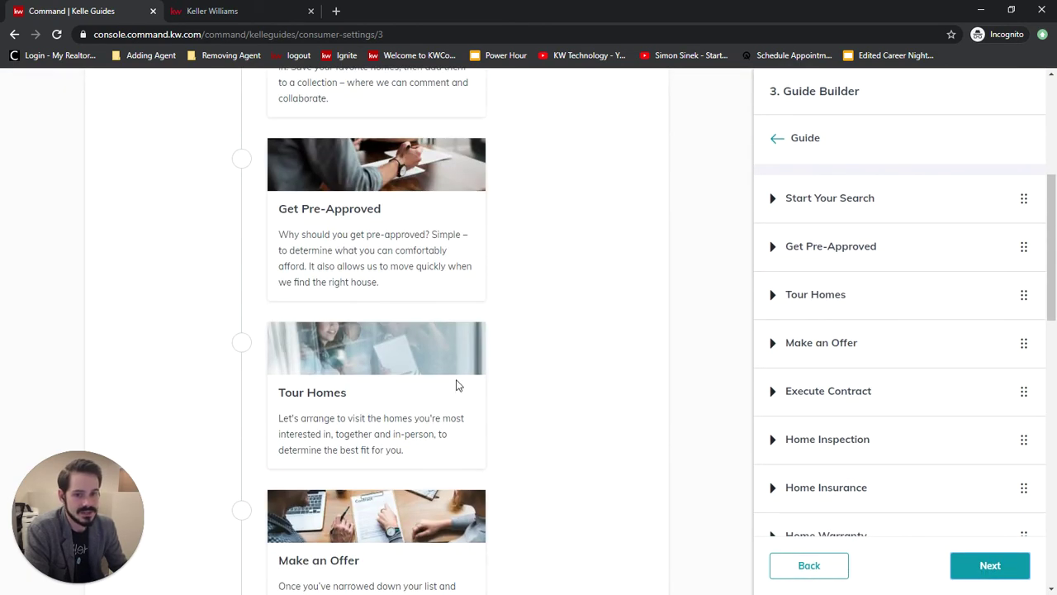
pyautogui.scroll(2, 510, 359)
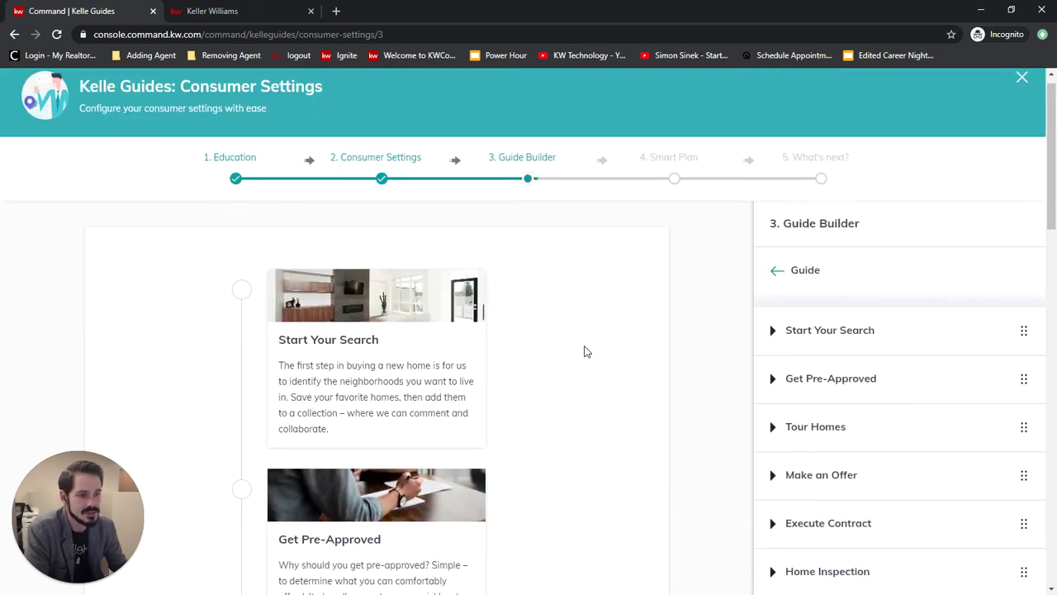
pyautogui.scroll(-2, 908, 402)
pyautogui.scroll(-4, 908, 403)
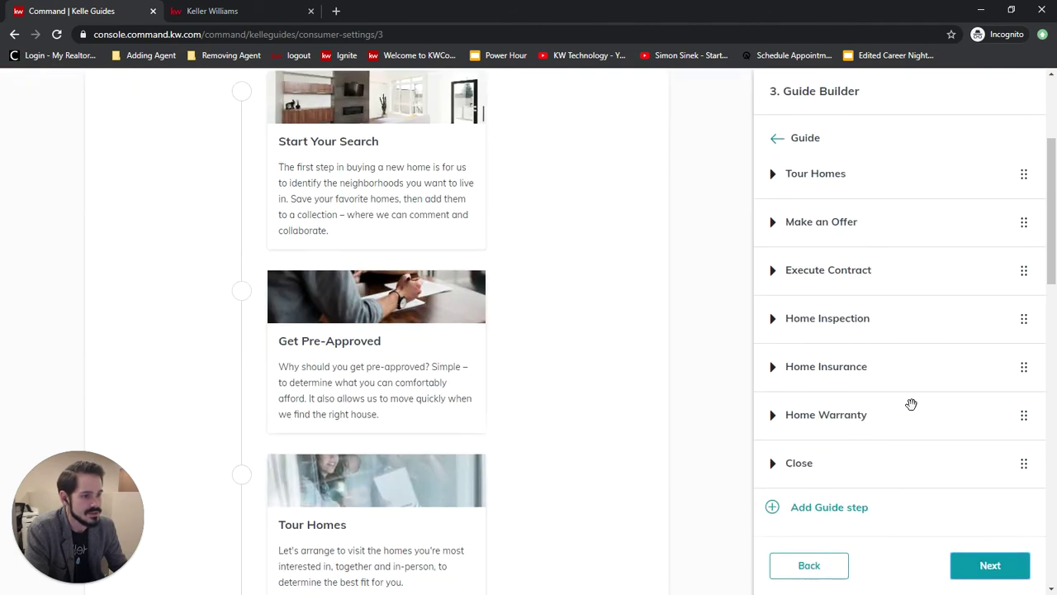
pyautogui.scroll(6, 911, 404)
pyautogui.scroll(-4, 920, 396)
pyautogui.scroll(-2, 908, 430)
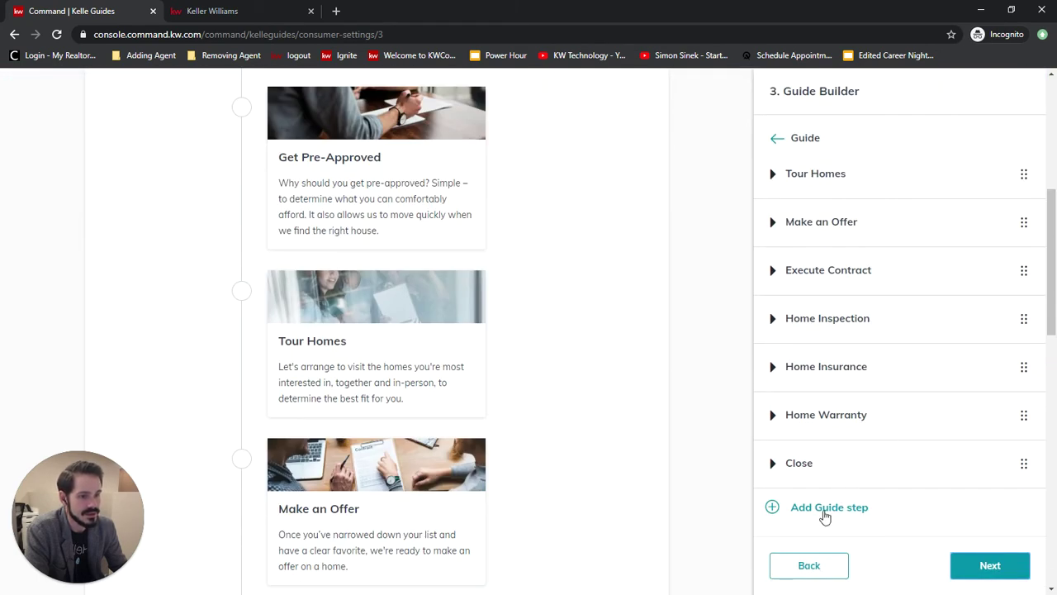
pyautogui.scroll(5, 928, 422)
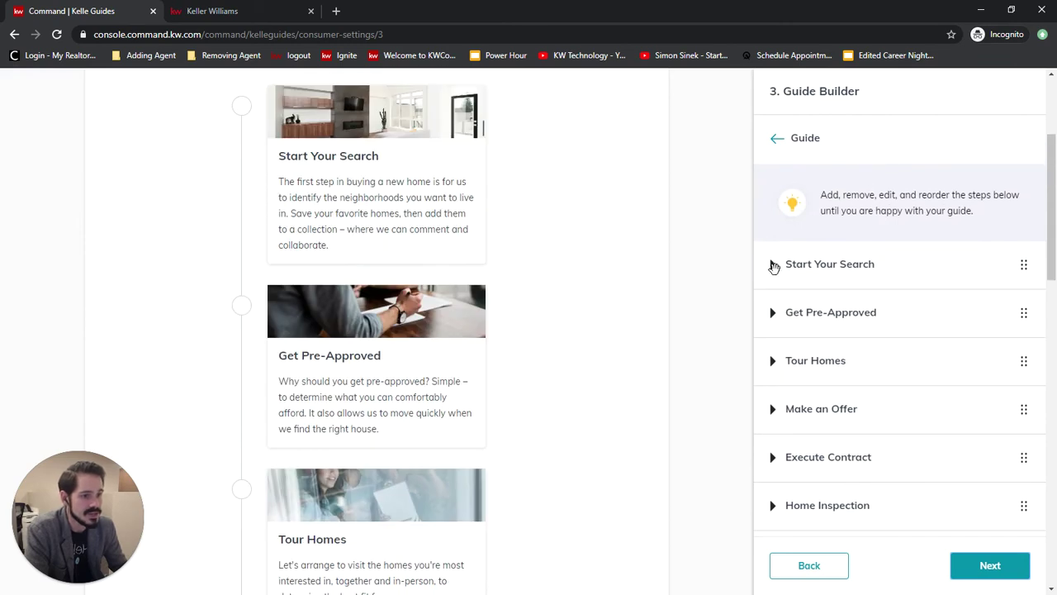
# - Expand Start Your Search and check its Title and Subtitle
pyautogui.click(773, 265)
pyautogui.scroll(-2, 937, 335)
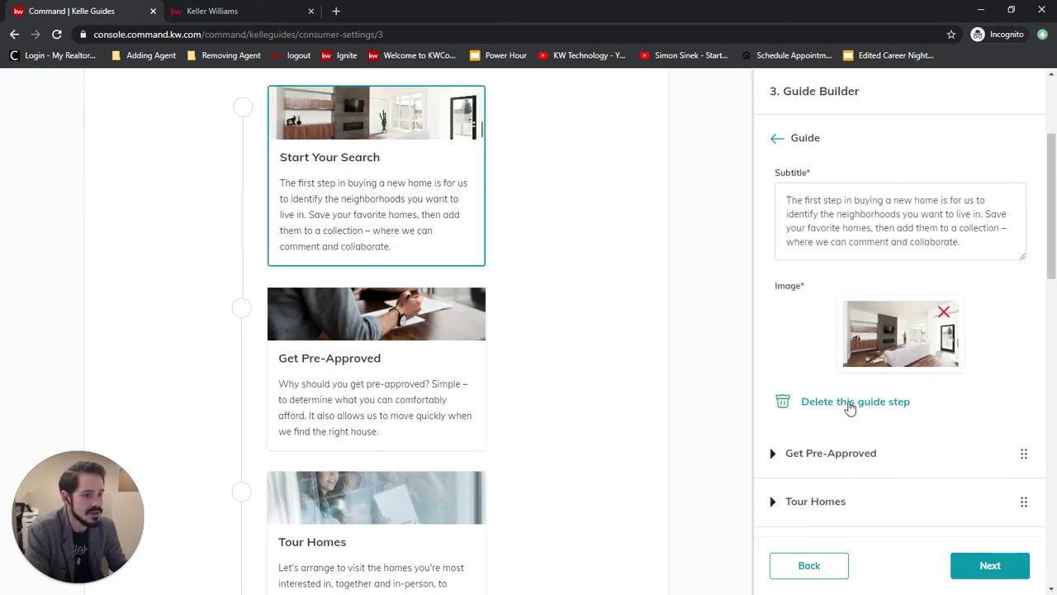
pyautogui.scroll(3, 991, 408)
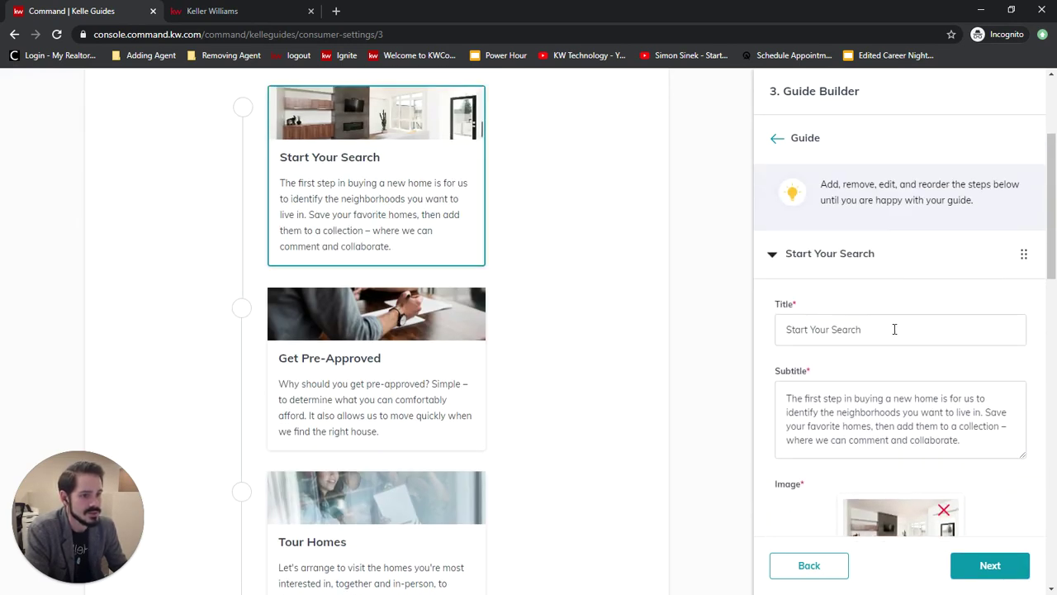
pyautogui.tripleClick(894, 328)
pyautogui.moveTo(970, 441); pyautogui.dragTo(776, 382)
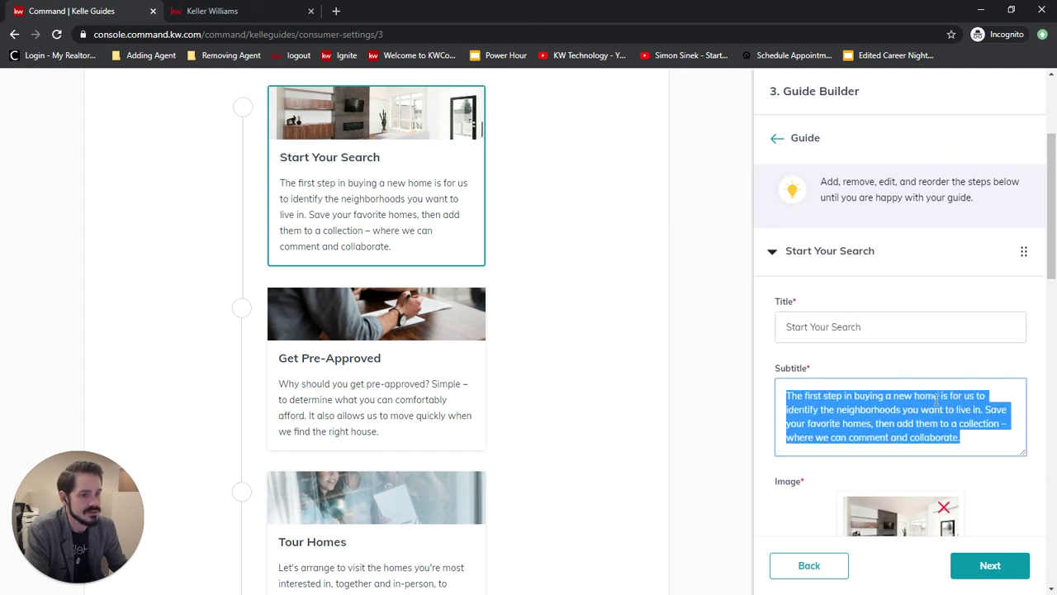
pyautogui.scroll(-2, 973, 394)
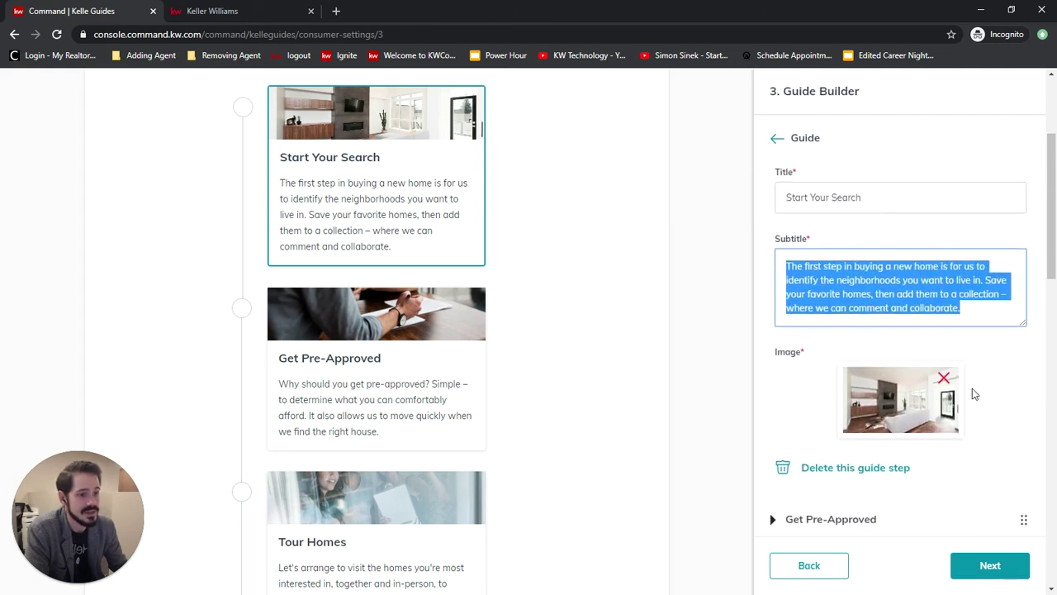
# - Go to Review and Enable Guides and expand the Buyer's Guide step list
pyautogui.click(990, 569)
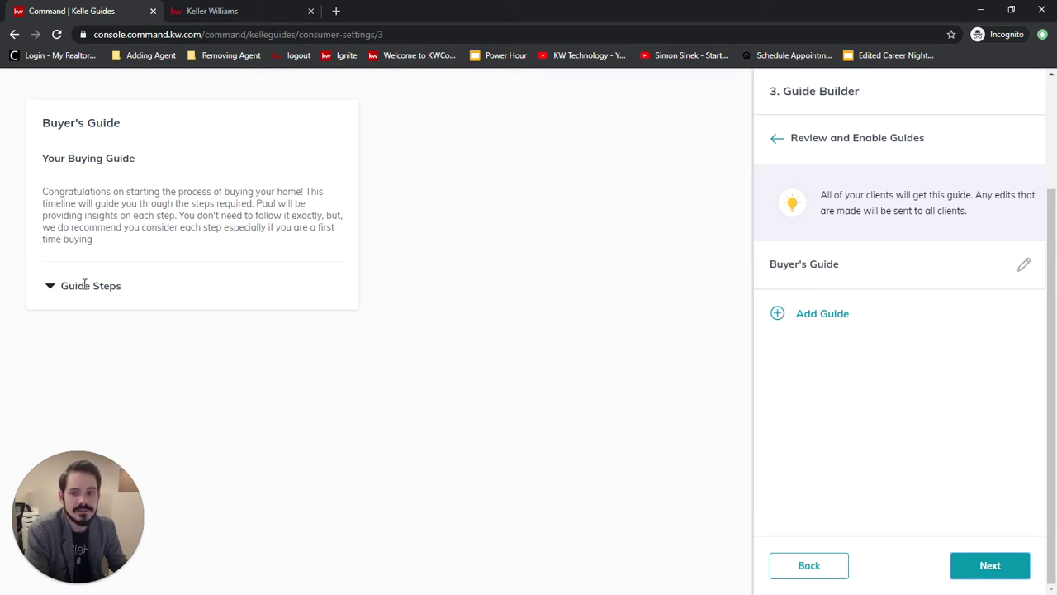
pyautogui.click(48, 288)
pyautogui.scroll(-3, 132, 255)
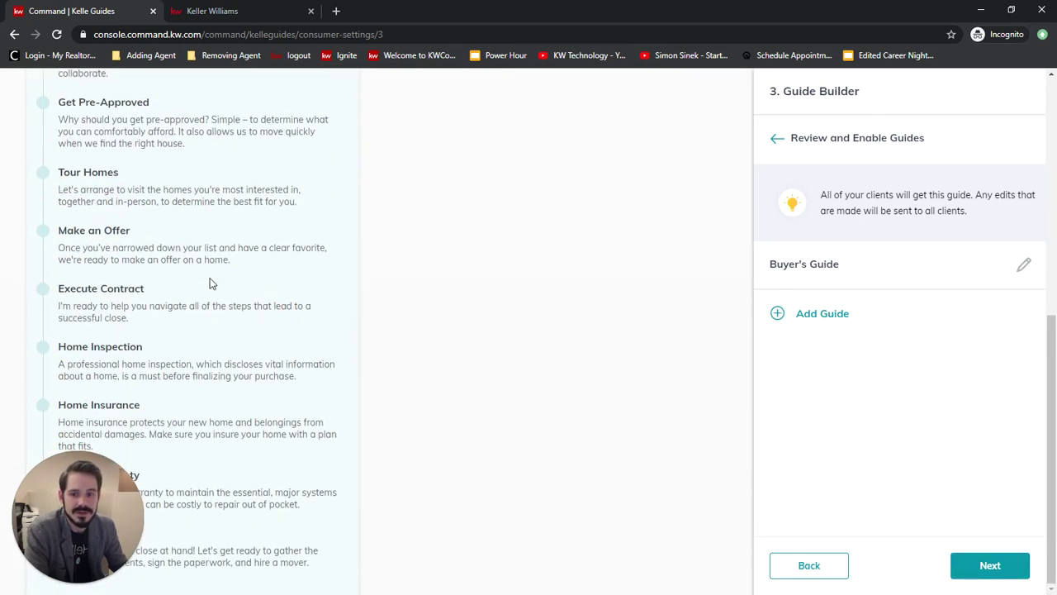
pyautogui.scroll(6, 199, 279)
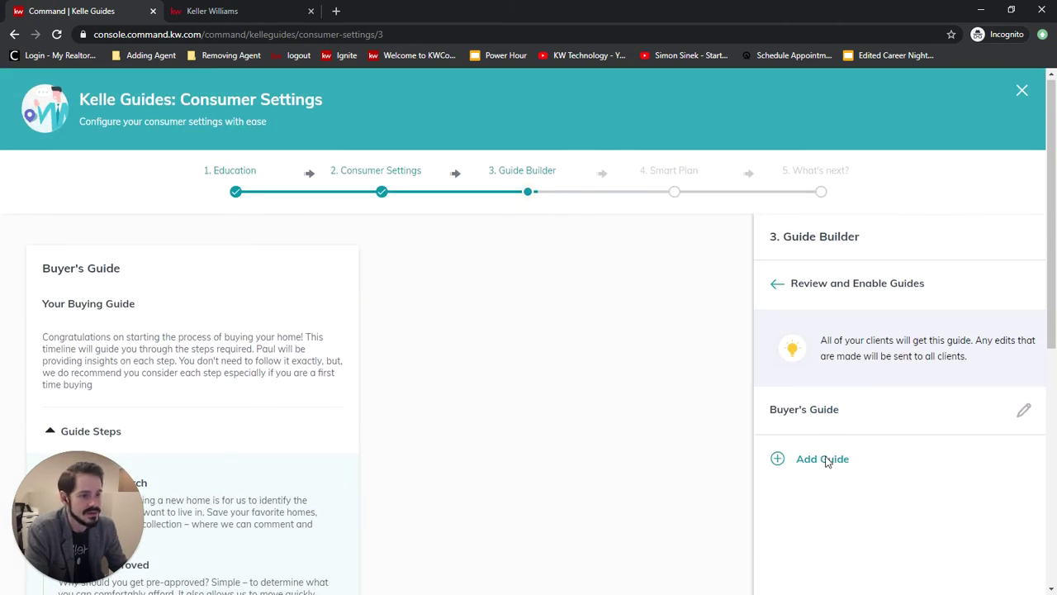
# - Add a new guide from the Seller's Guide template and continue to its introduction
pyautogui.click(826, 460)
pyautogui.click(880, 435)
pyautogui.click(802, 498)
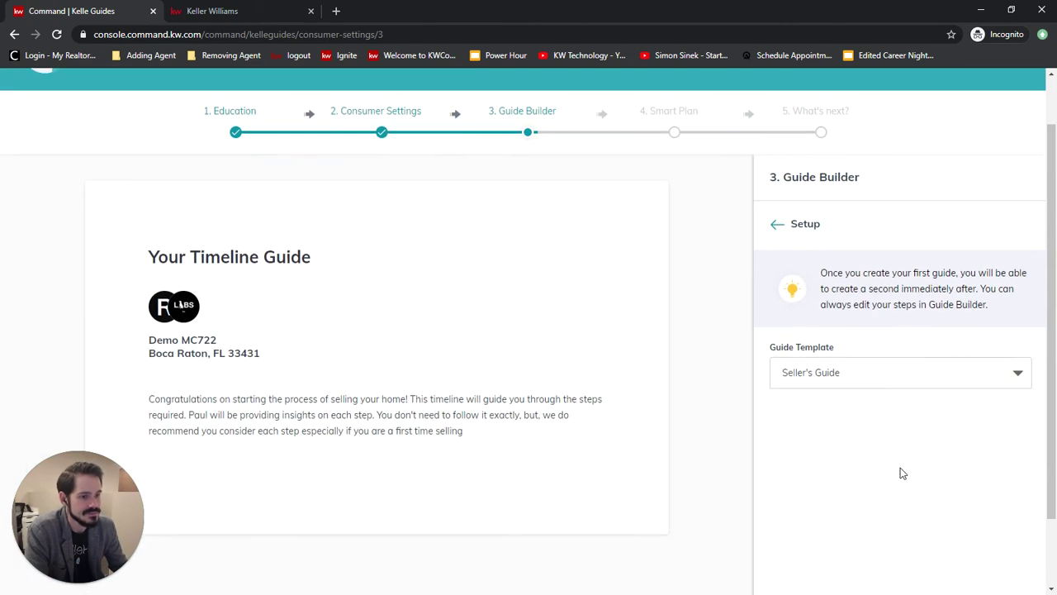
pyautogui.scroll(-1, 909, 471)
pyautogui.click(991, 576)
# - Change the new guide's title to 'Your Selling Guide' and review its introduction message
pyautogui.click(823, 299)
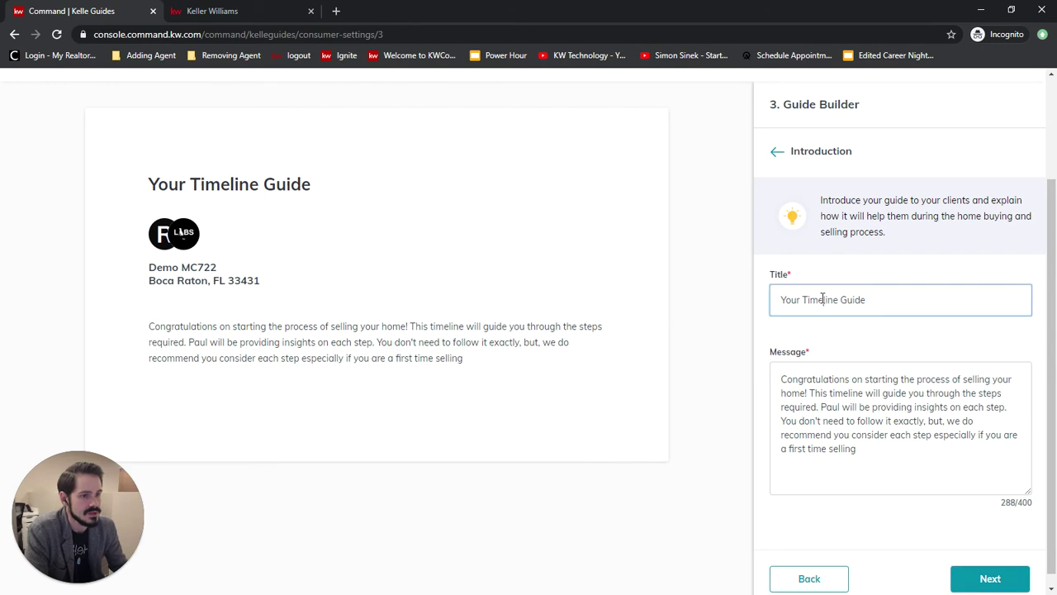
pyautogui.doubleClick(823, 299)
pyautogui.write('Sellin')
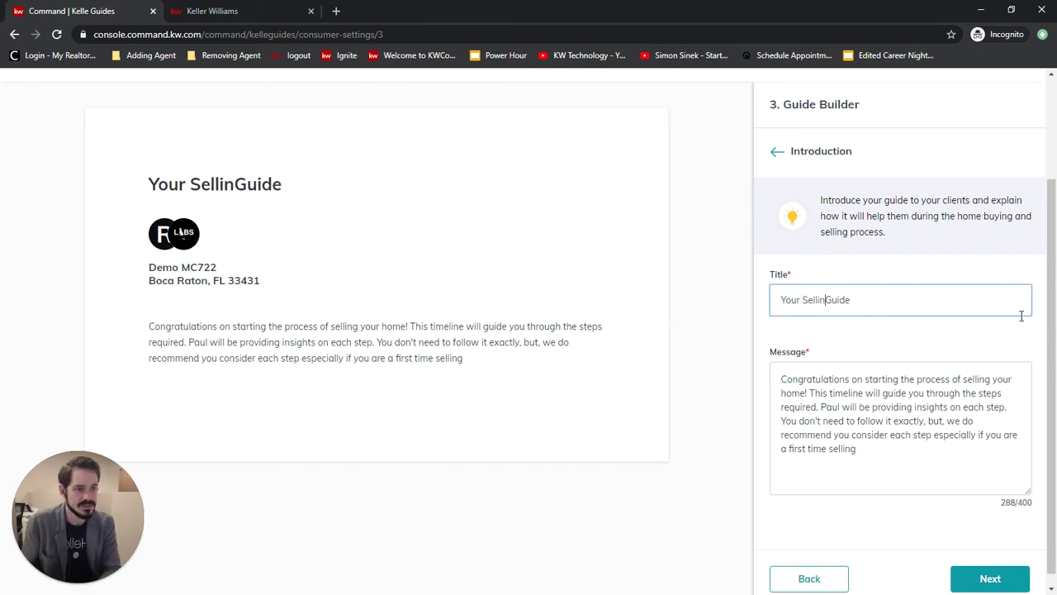
pyautogui.write('g')
pyautogui.moveTo(892, 467); pyautogui.dragTo(766, 367)
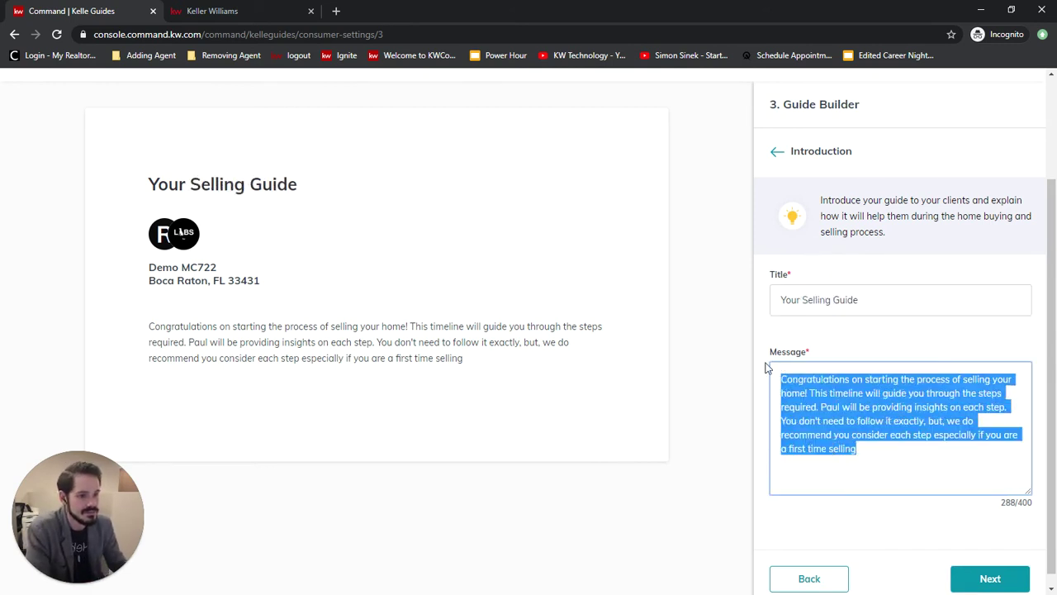
pyautogui.click(899, 417)
# - Keep the seller's guide steps unchanged, including Showing Your Home, and return to Review and Enable Guides
pyautogui.click(981, 575)
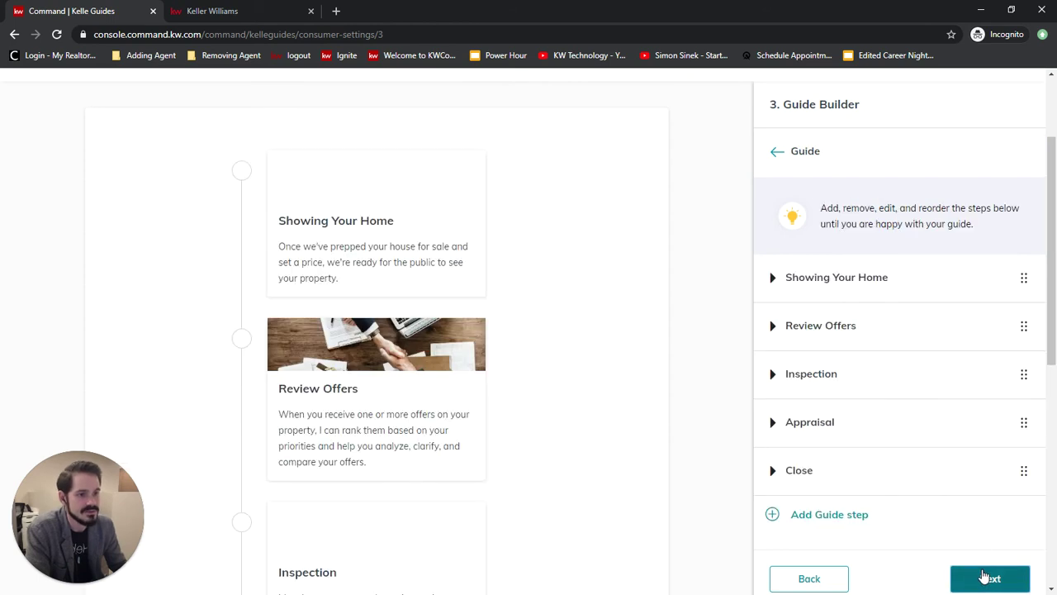
pyautogui.moveTo(1029, 279)
pyautogui.mouseDown()
pyautogui.moveTo(1022, 487)
pyautogui.moveTo(1015, 264)
pyautogui.moveTo(1010, 280)
pyautogui.mouseUp()
pyautogui.click(777, 278)
pyautogui.scroll(-3, 944, 389)
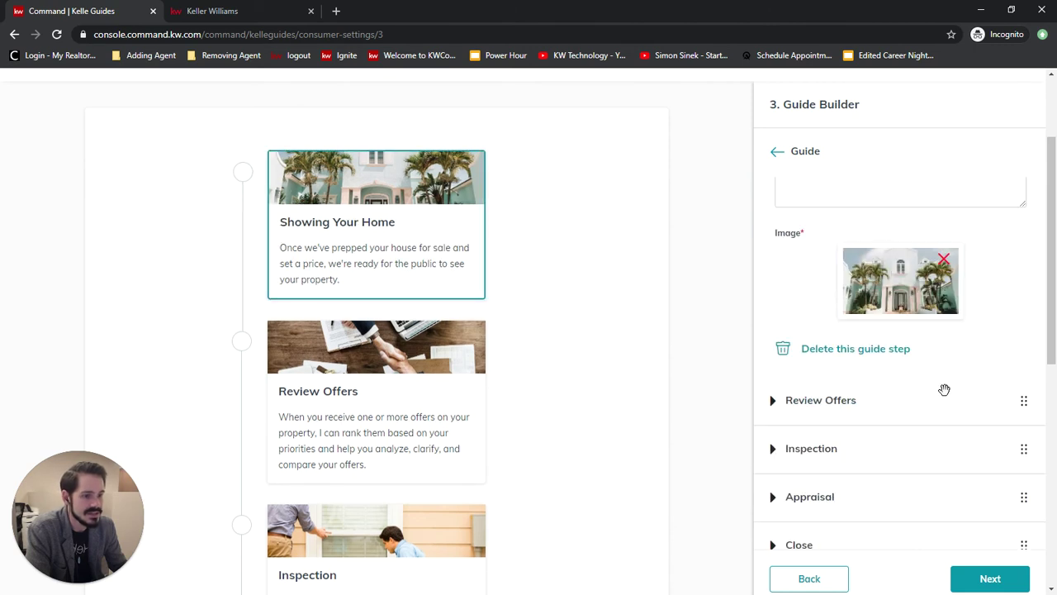
pyautogui.click(992, 579)
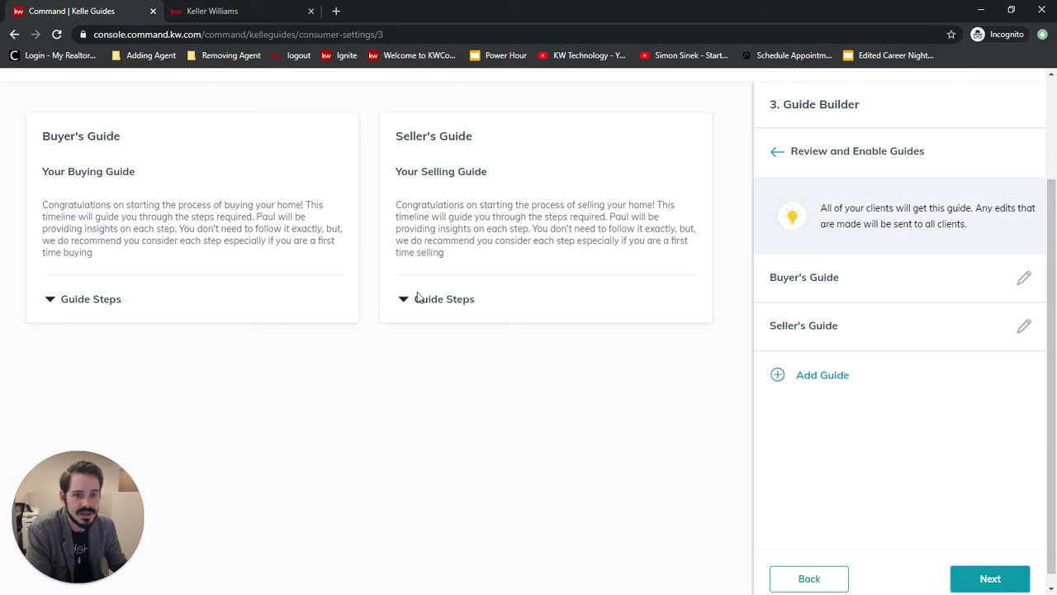
pyautogui.click(820, 378)
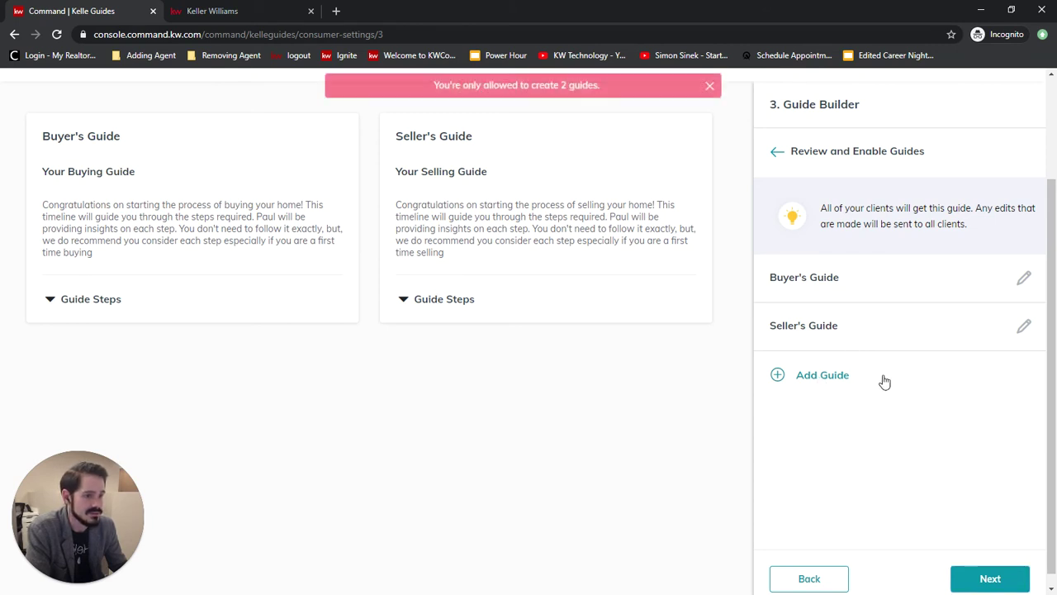
pyautogui.click(710, 86)
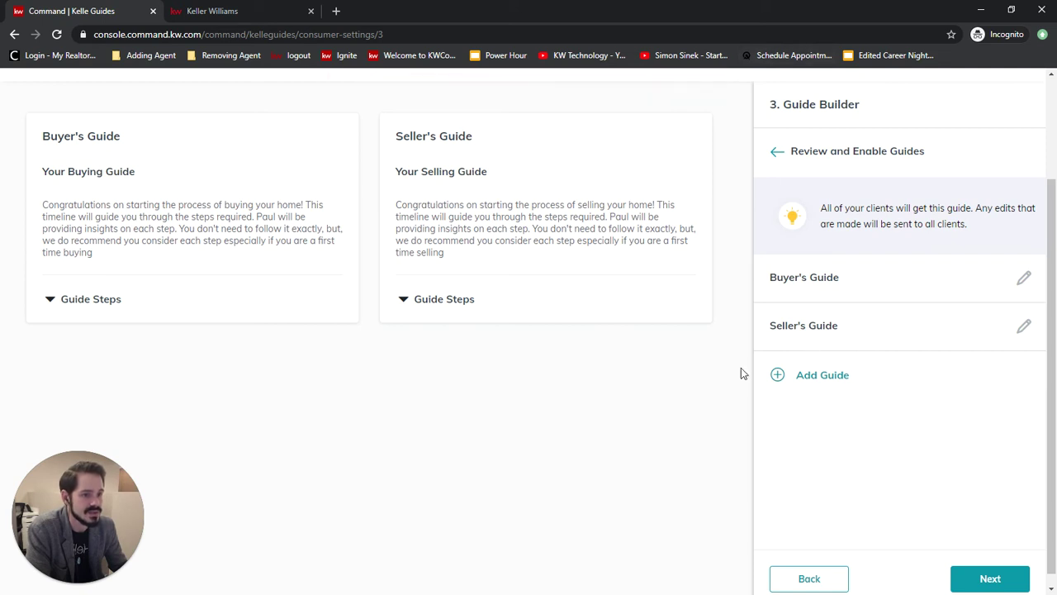
# - Save the guides and advance to the Smart Plan step
pyautogui.click(991, 580)
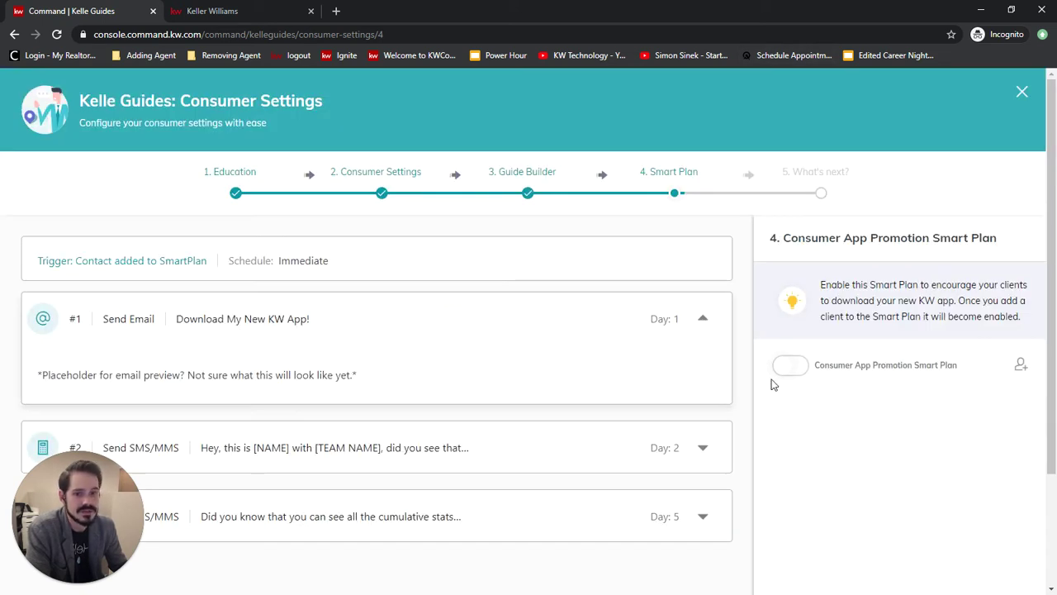
pyautogui.scroll(-1, 548, 319)
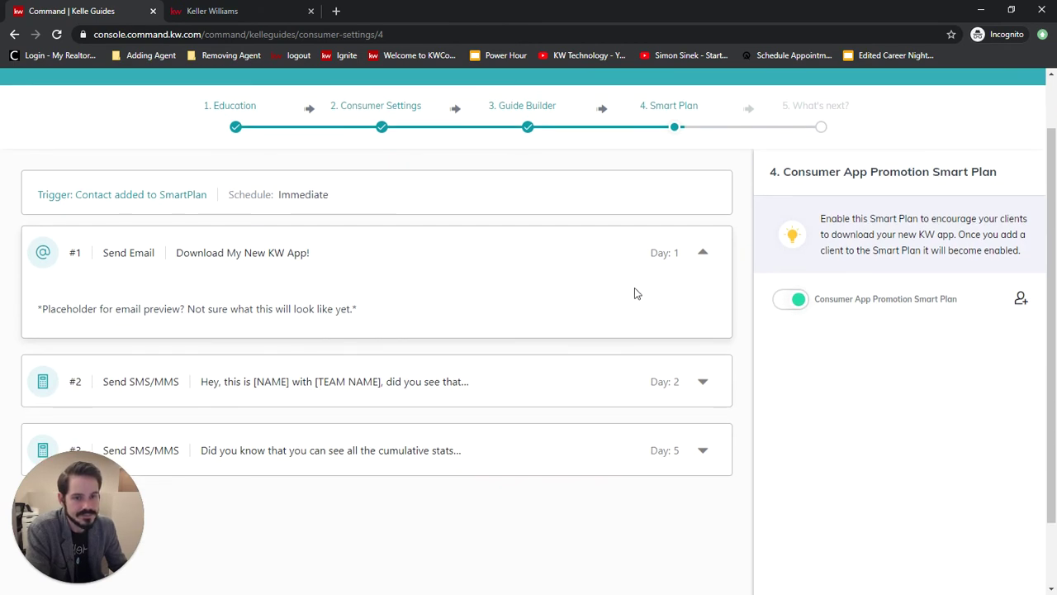
pyautogui.scroll(-1, 524, 303)
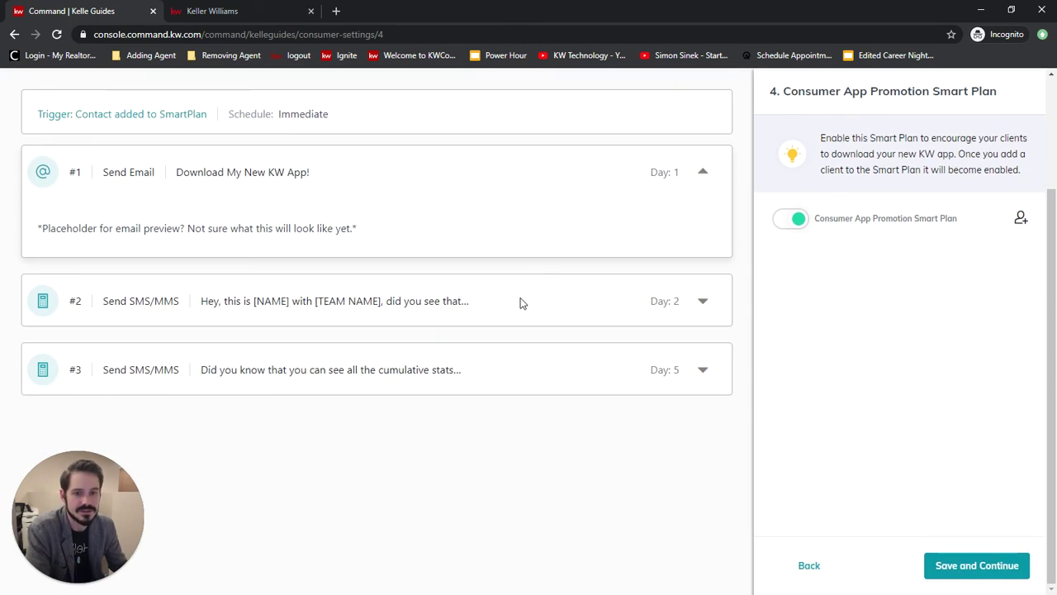
pyautogui.scroll(1, 472, 215)
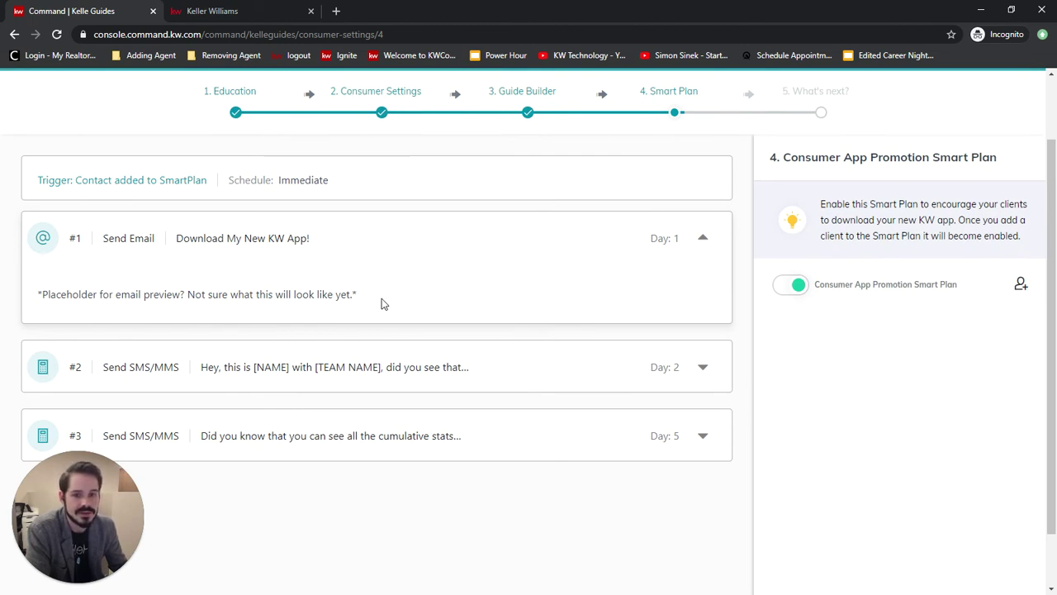
# - Review the Consumer App Promotion plan's messages after collapsing the first email preview
pyautogui.click(703, 239)
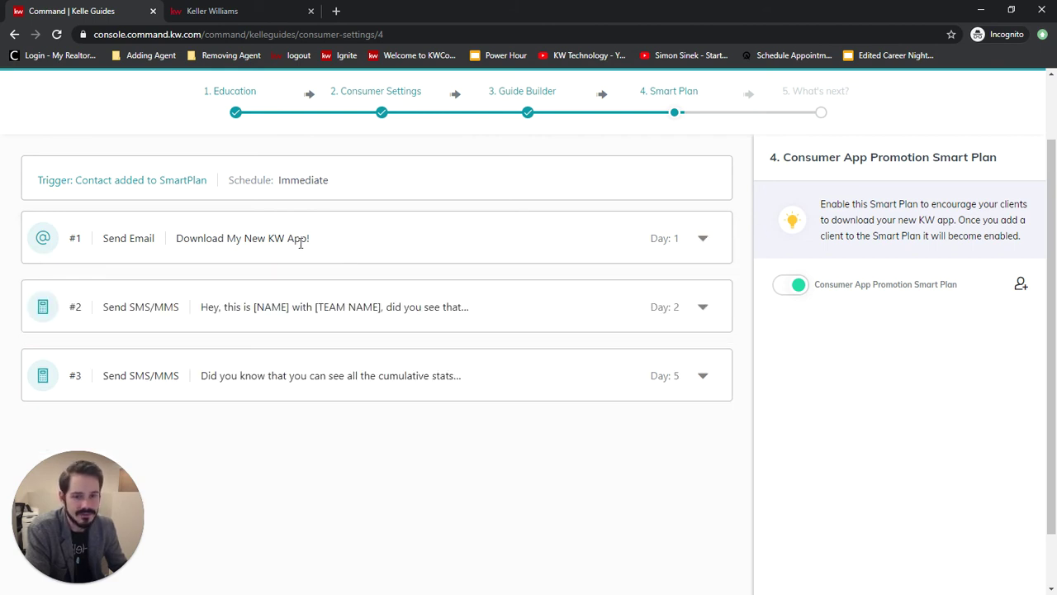
pyautogui.moveTo(333, 243); pyautogui.dragTo(47, 239)
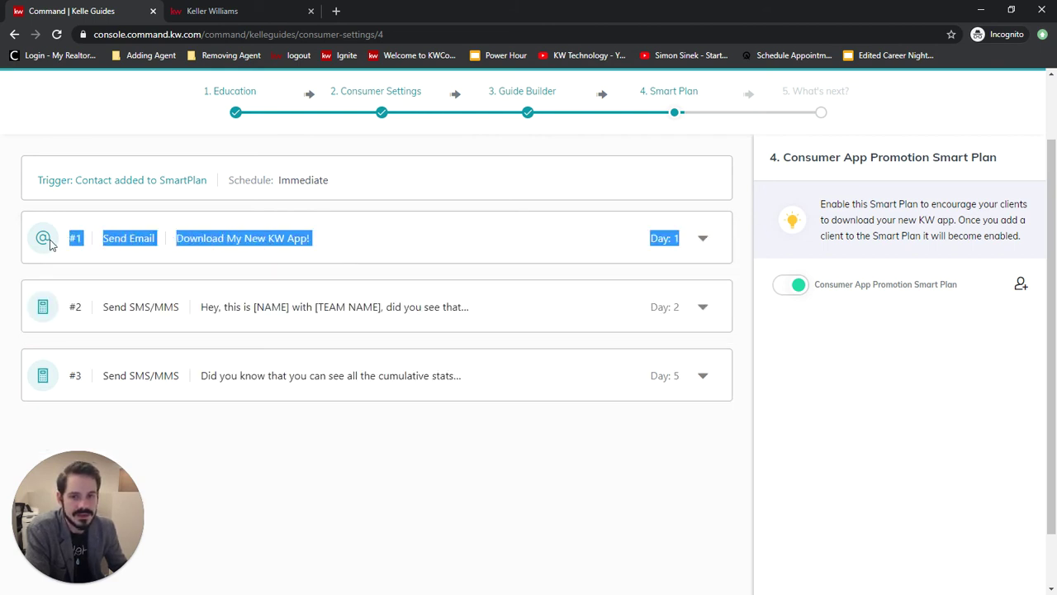
pyautogui.click(506, 251)
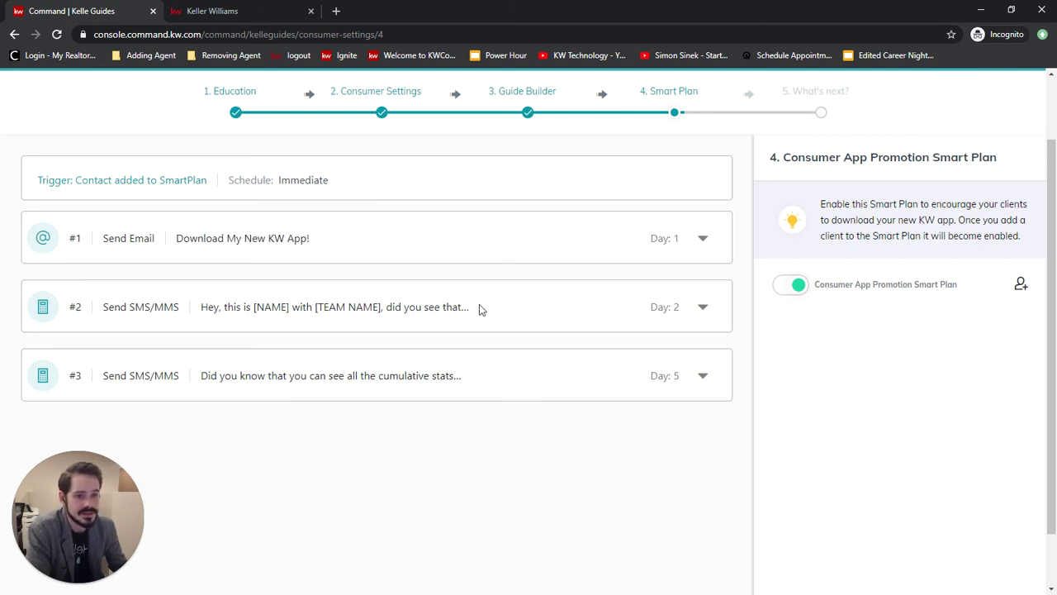
pyautogui.moveTo(482, 309); pyautogui.dragTo(209, 308)
pyautogui.click(567, 328)
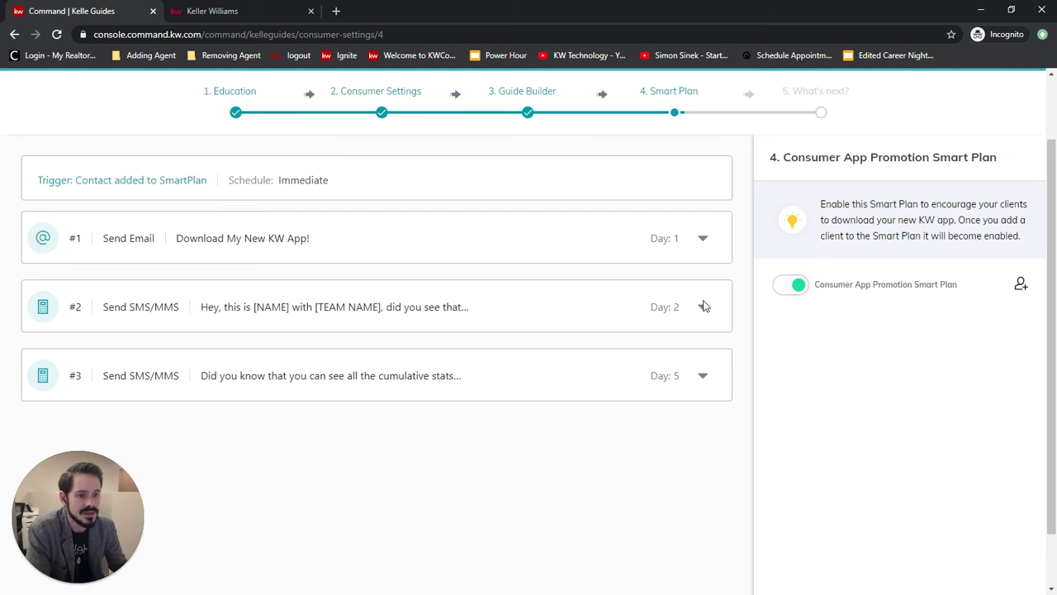
pyautogui.moveTo(475, 371); pyautogui.dragTo(272, 395)
pyautogui.click(176, 399)
pyautogui.moveTo(176, 399); pyautogui.dragTo(463, 378)
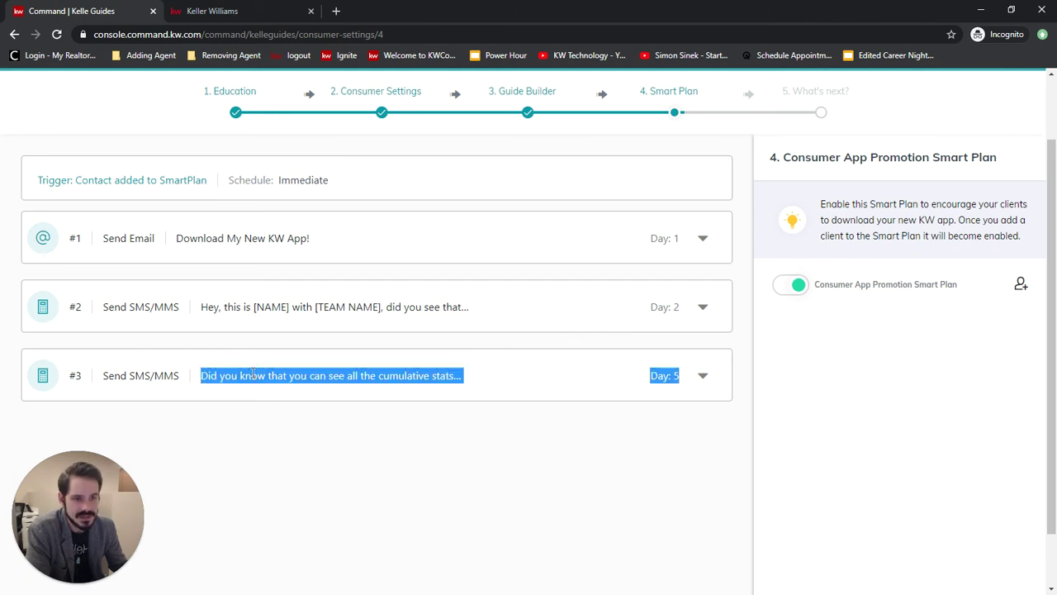
pyautogui.click(572, 381)
# - Switch the Consumer App Promotion Smart Plan on
pyautogui.scroll(1, 590, 388)
pyautogui.click(800, 355)
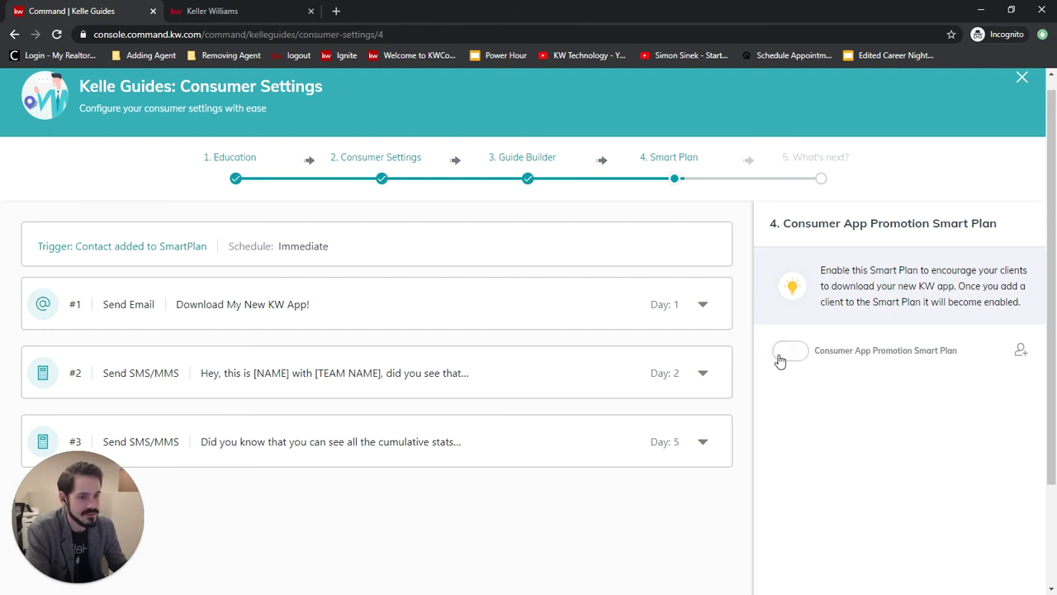
pyautogui.click(778, 356)
pyautogui.click(1021, 352)
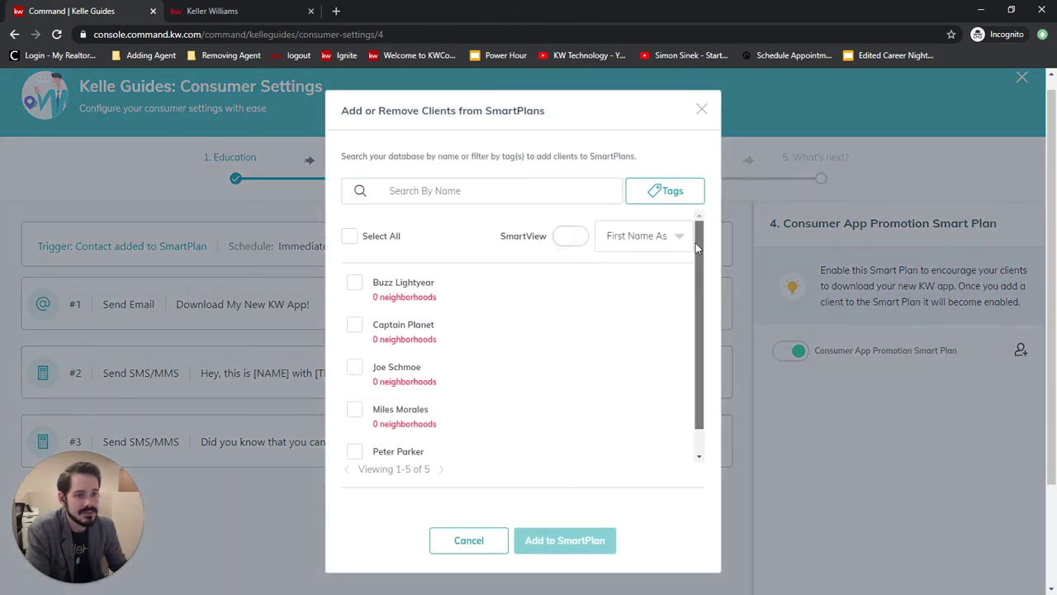
pyautogui.scroll(-1, 696, 242)
pyautogui.scroll(1, 699, 323)
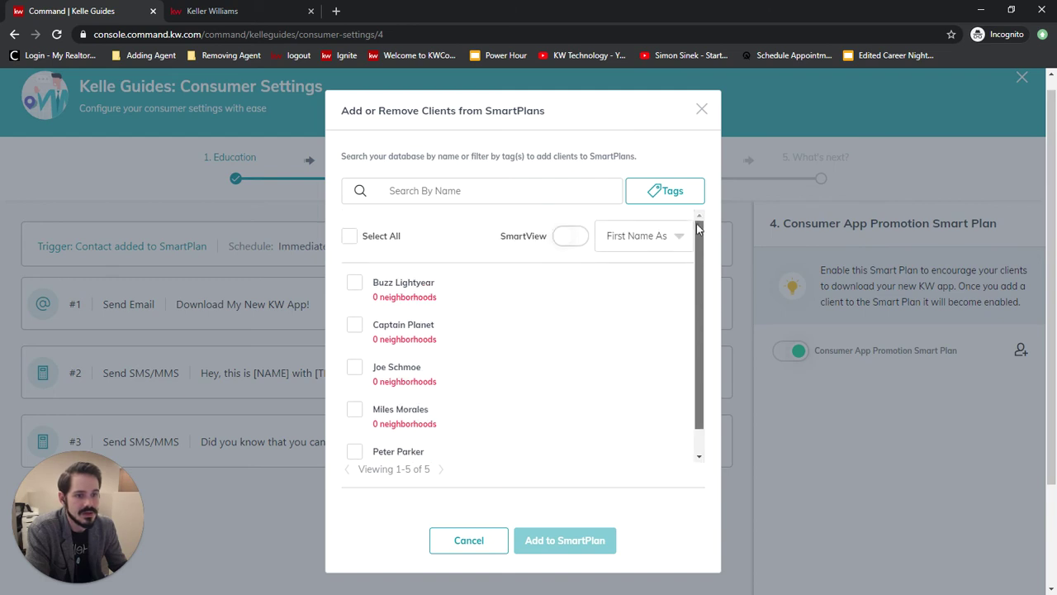
pyautogui.click(355, 282)
pyautogui.click(355, 346)
pyautogui.click(357, 390)
pyautogui.click(355, 430)
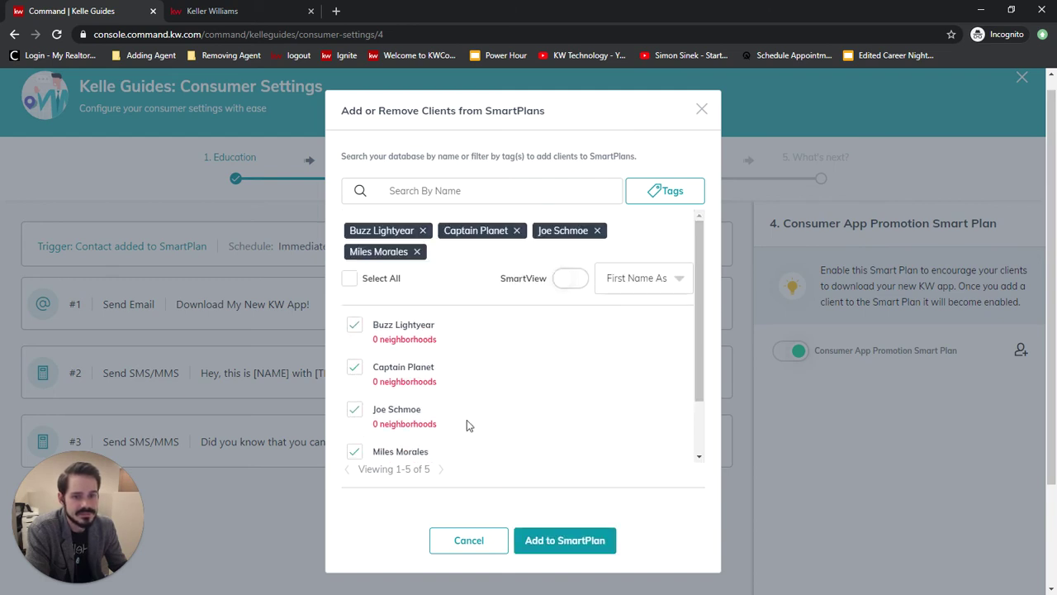
pyautogui.scroll(-2, 467, 420)
pyautogui.click(355, 424)
pyautogui.click(557, 540)
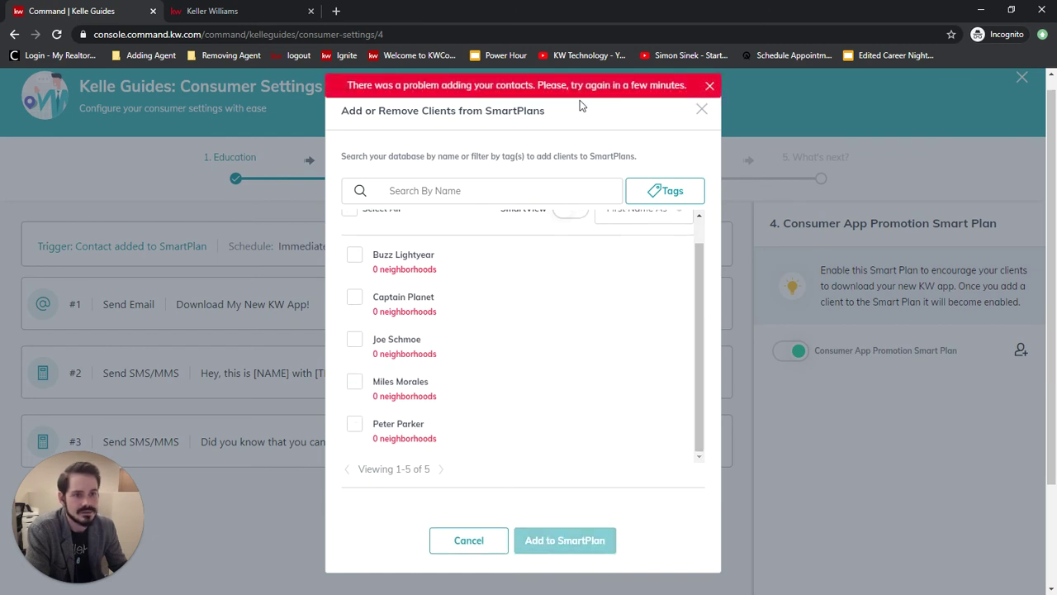
pyautogui.click(711, 86)
pyautogui.scroll(1, 428, 343)
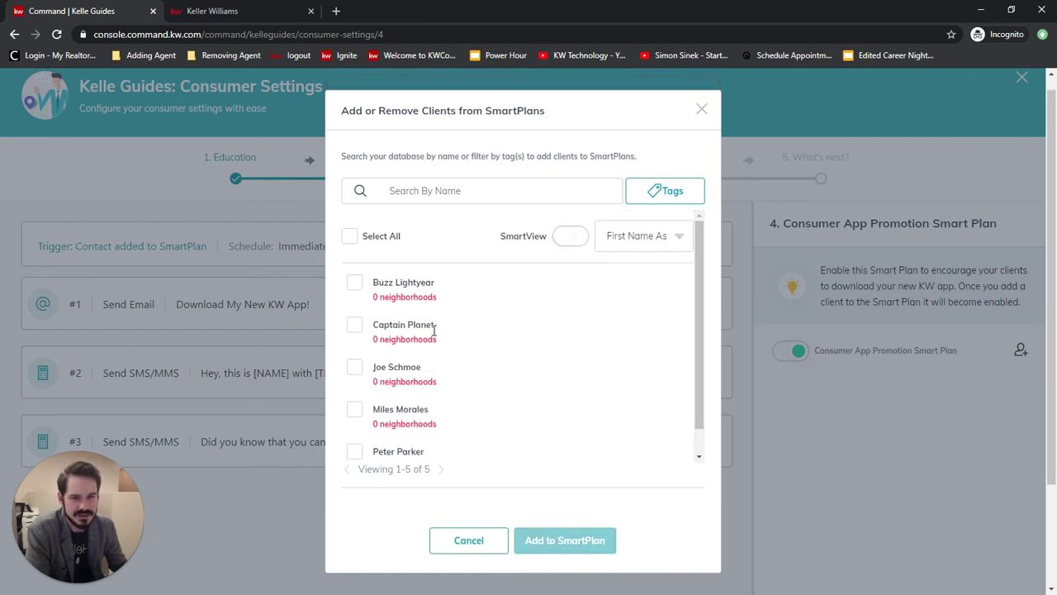
pyautogui.click(350, 237)
pyautogui.click(551, 540)
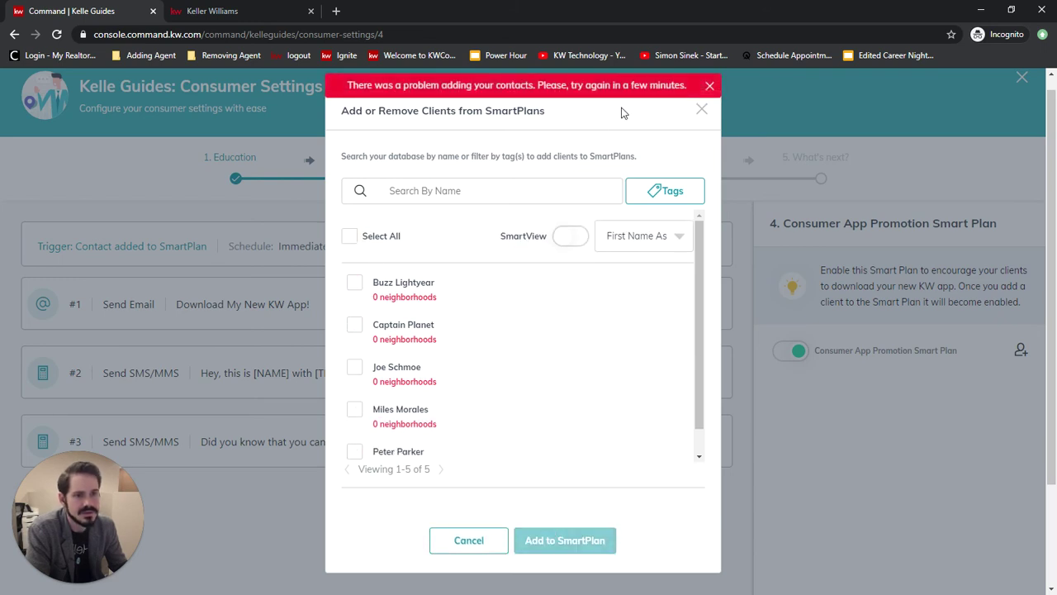
pyautogui.click(702, 111)
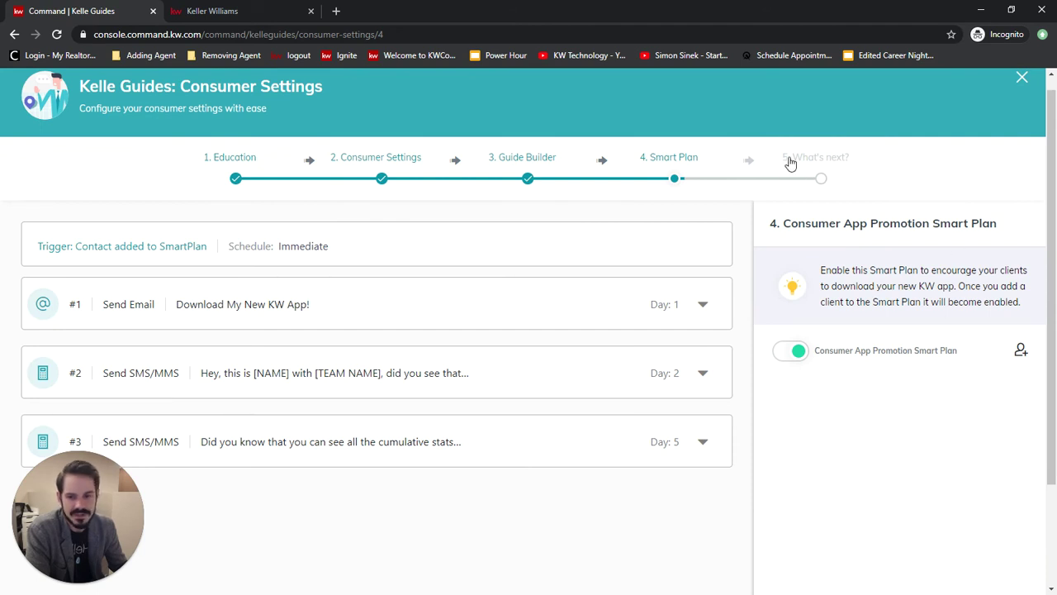
pyautogui.scroll(-3, 908, 372)
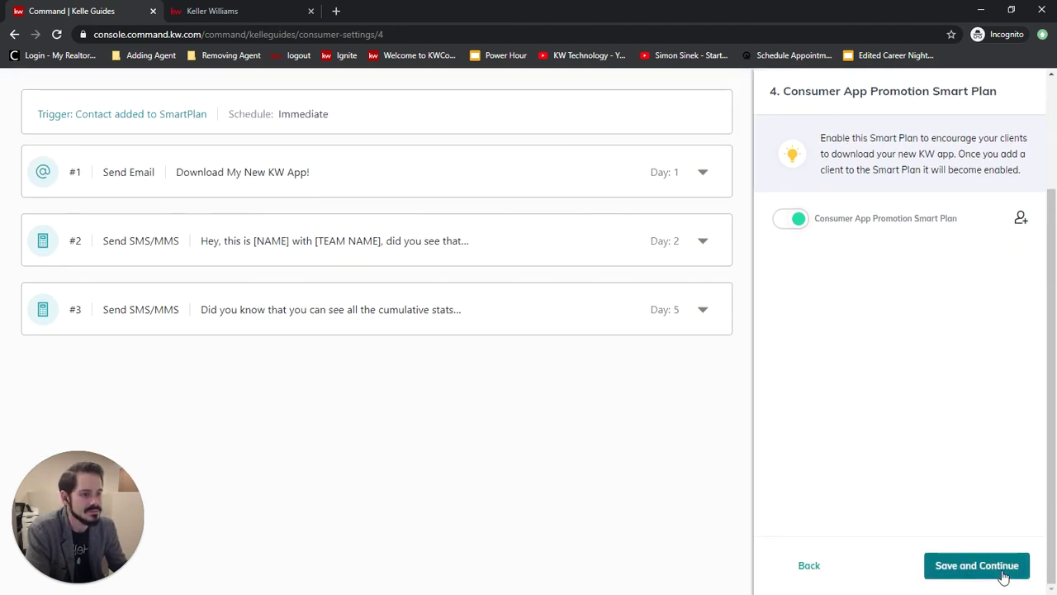
# - Save the Smart Plan step and continue to What's next?
pyautogui.click(1003, 574)
pyautogui.scroll(-2, 863, 212)
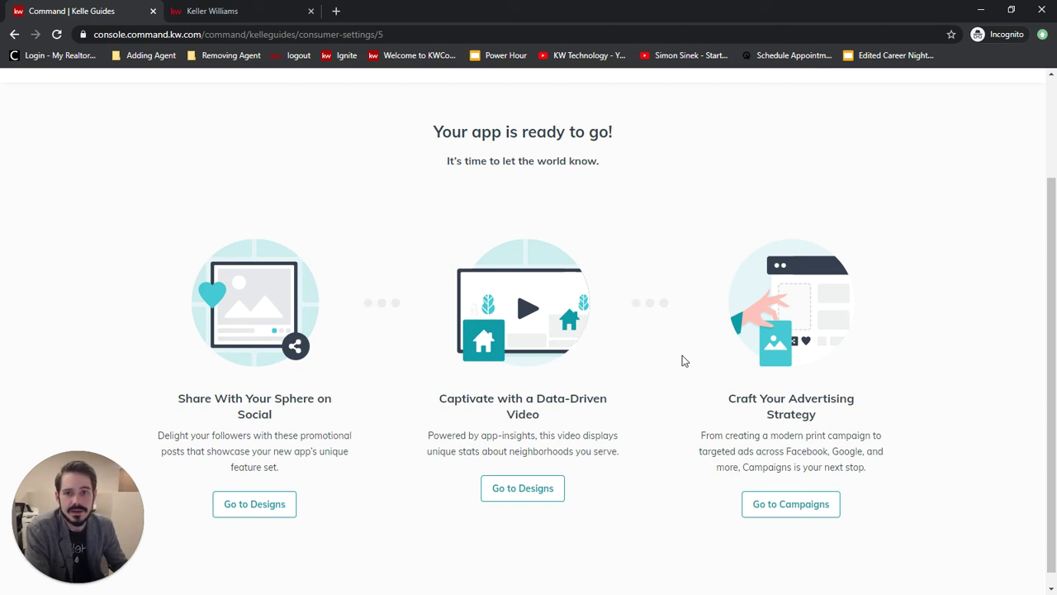
pyautogui.scroll(-1, 693, 346)
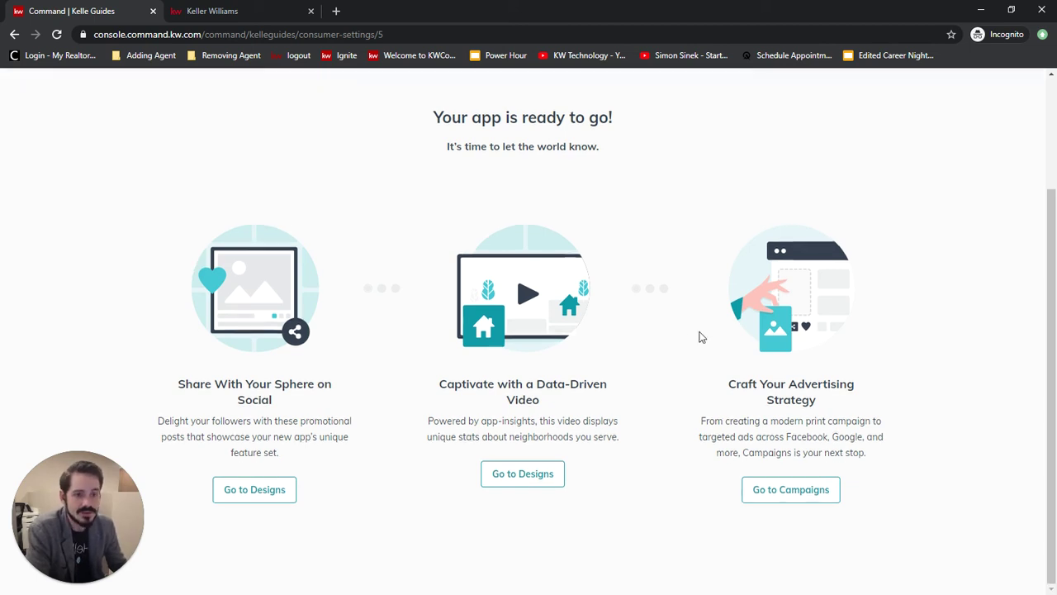
# - Read the Share With Your Sphere, Data-Driven Video and Advertising Strategy cards
pyautogui.moveTo(183, 381); pyautogui.dragTo(333, 404)
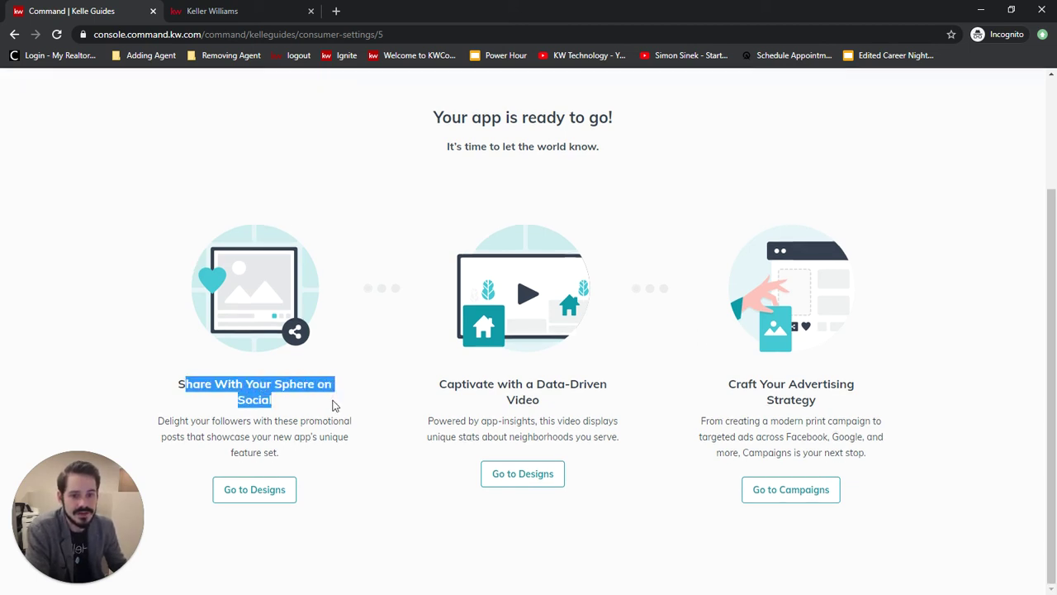
pyautogui.click(313, 415)
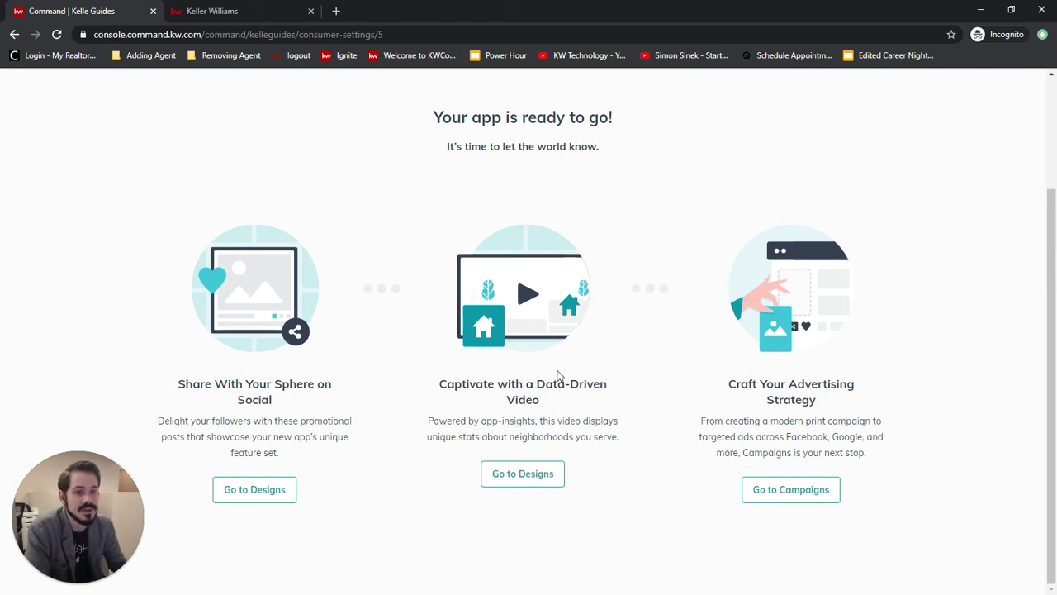
pyautogui.moveTo(449, 385); pyautogui.dragTo(612, 398)
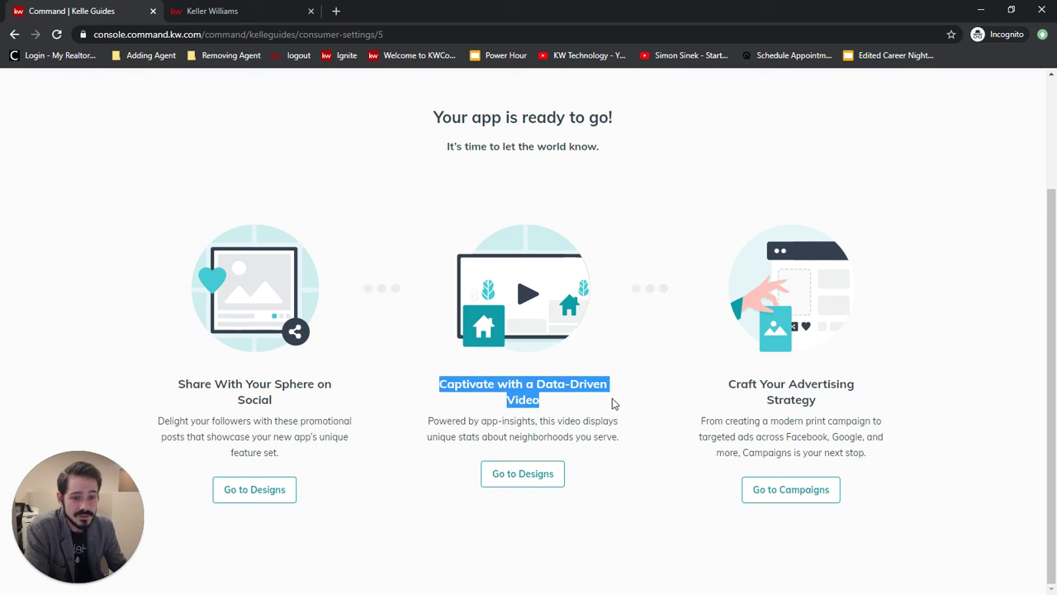
pyautogui.click(612, 399)
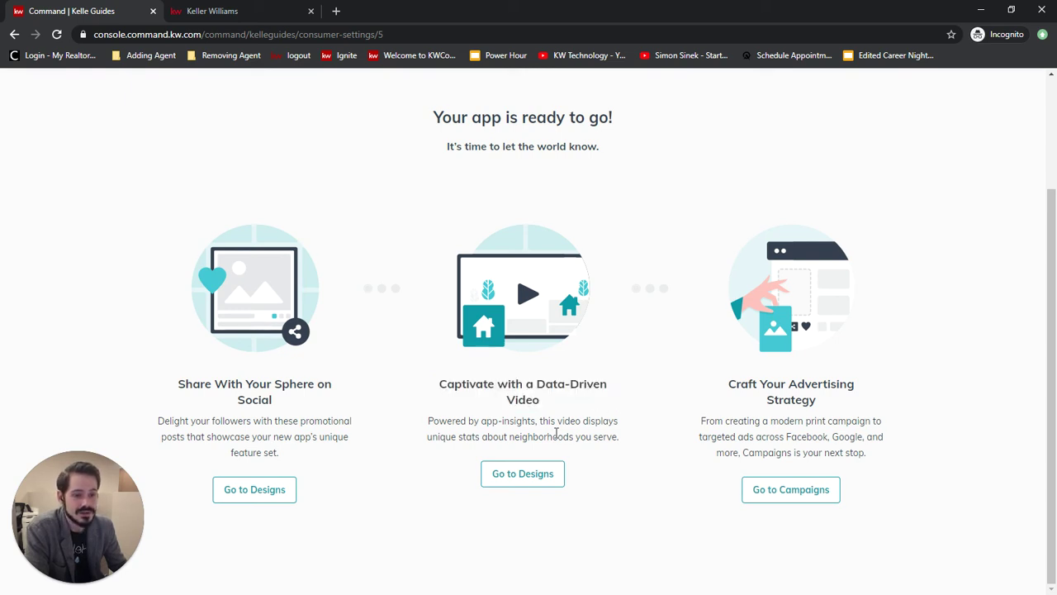
pyautogui.moveTo(511, 440); pyautogui.dragTo(568, 437)
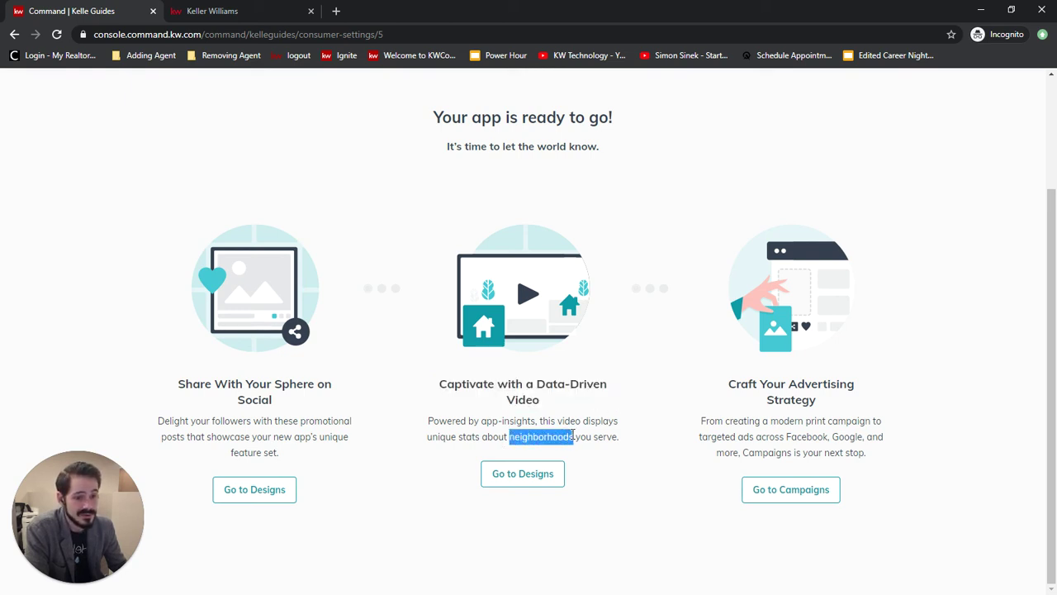
pyautogui.click(573, 435)
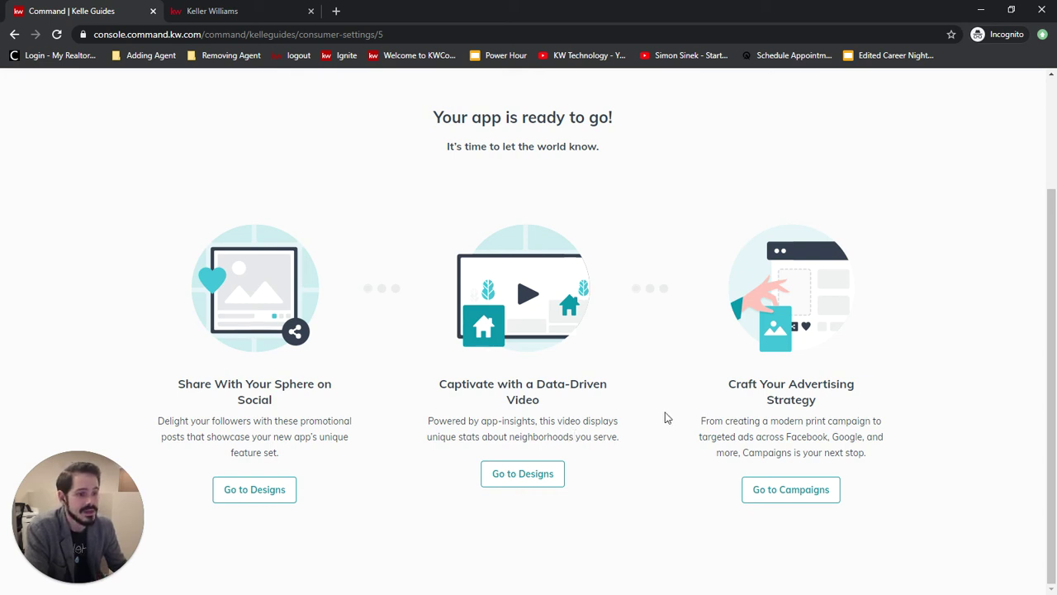
pyautogui.moveTo(734, 383); pyautogui.dragTo(868, 458)
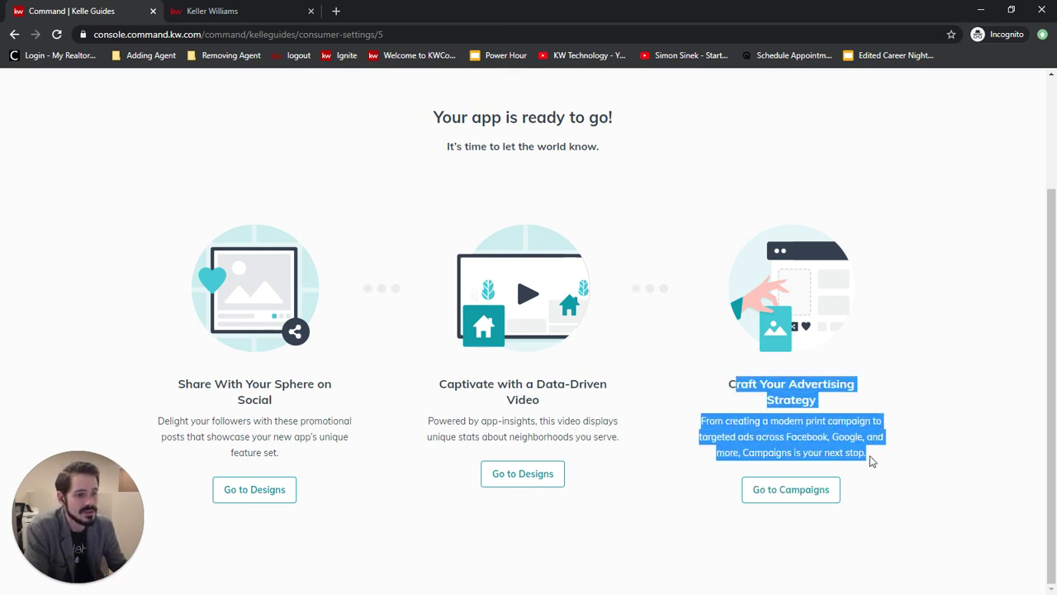
pyautogui.click(854, 474)
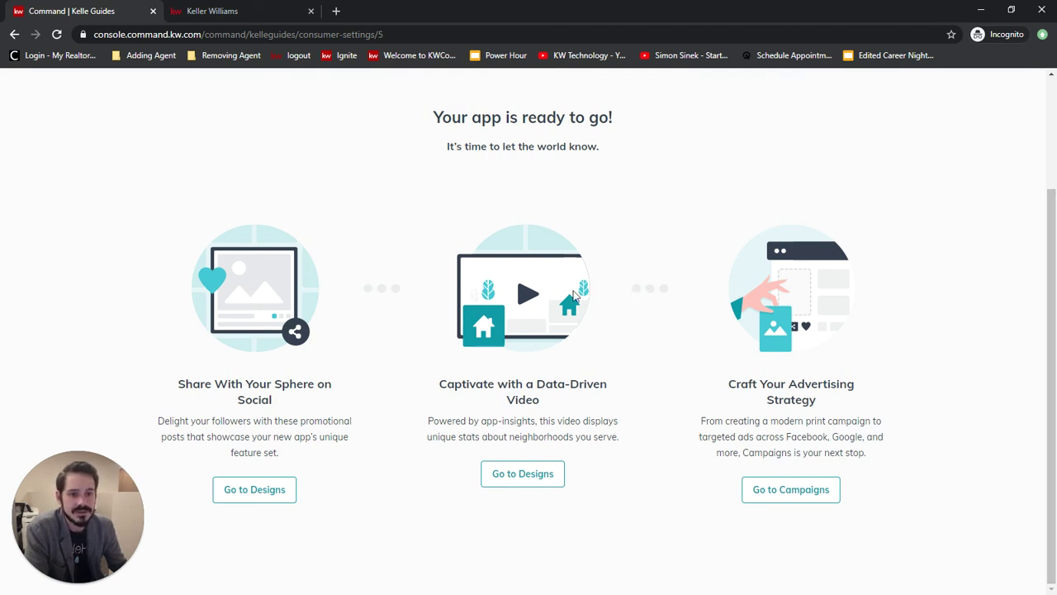
pyautogui.scroll(3, 644, 401)
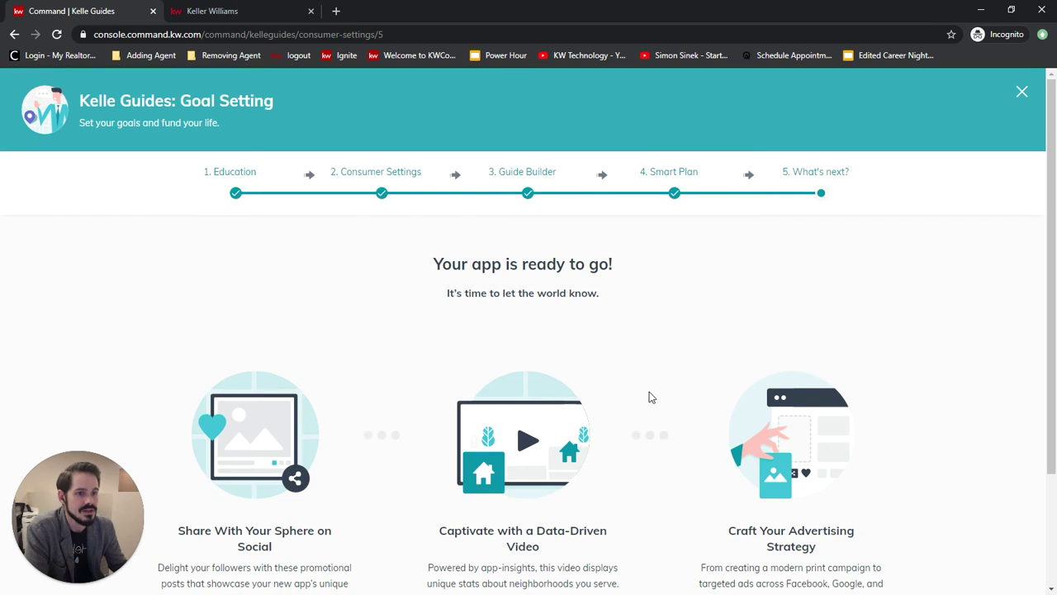
# - Exit the Kelle Guides wizard and show the URLs tab of Site & App Settings
pyautogui.click(1021, 92)
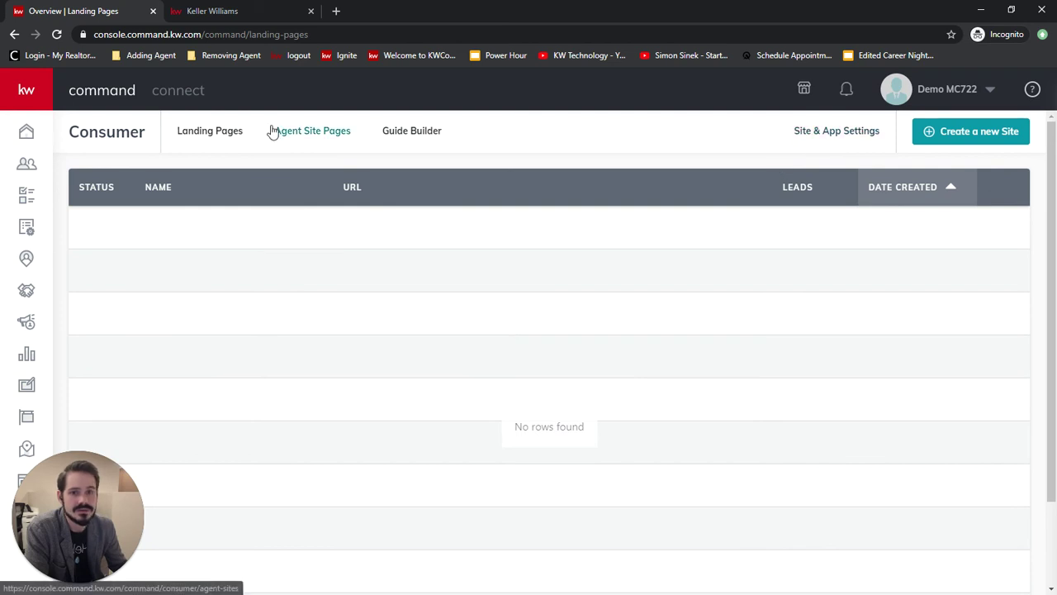
pyautogui.click(808, 133)
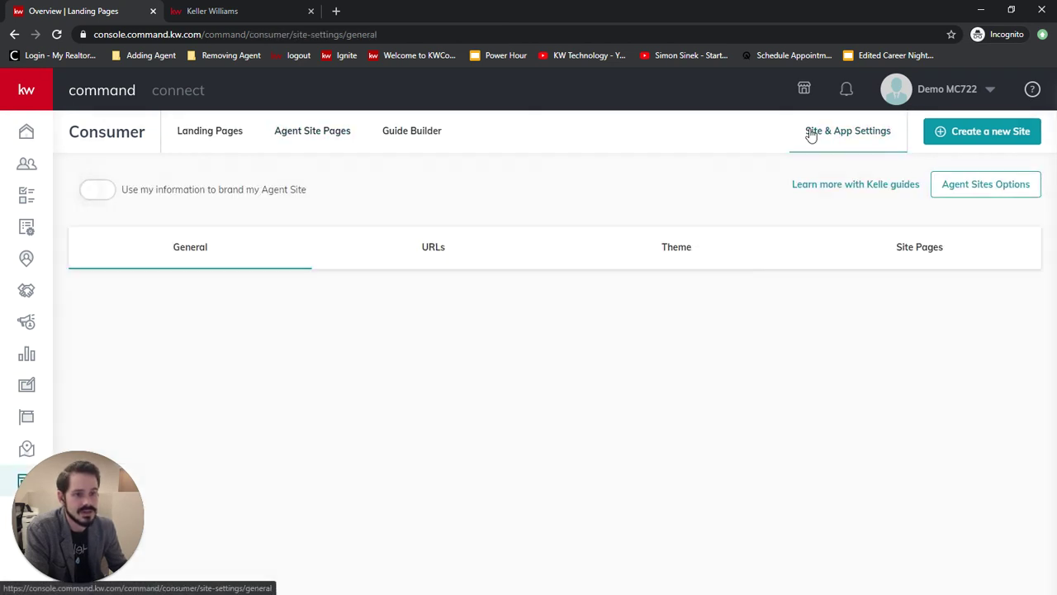
pyautogui.click(435, 250)
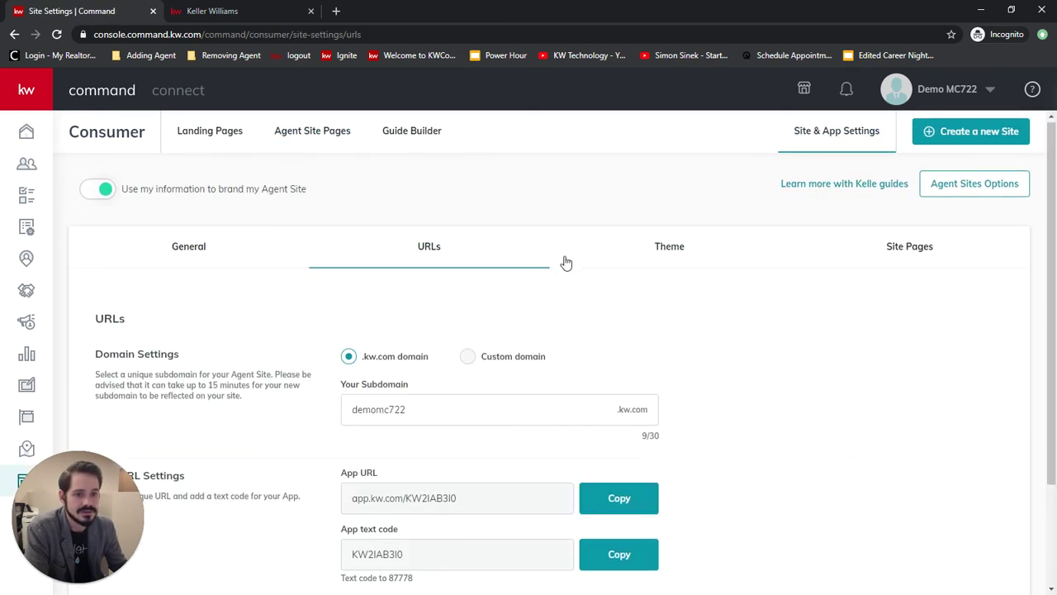
# - Check the App URL, then go to the Guide Builder list
pyautogui.scroll(-2, 545, 273)
pyautogui.tripleClick(446, 368)
pyautogui.click(498, 378)
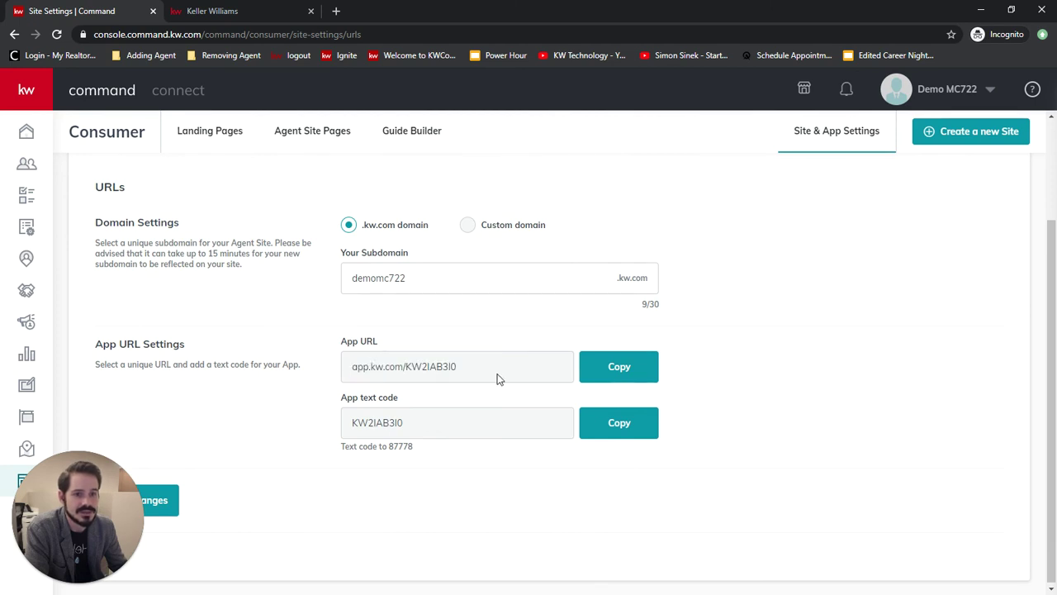
pyautogui.scroll(2, 498, 378)
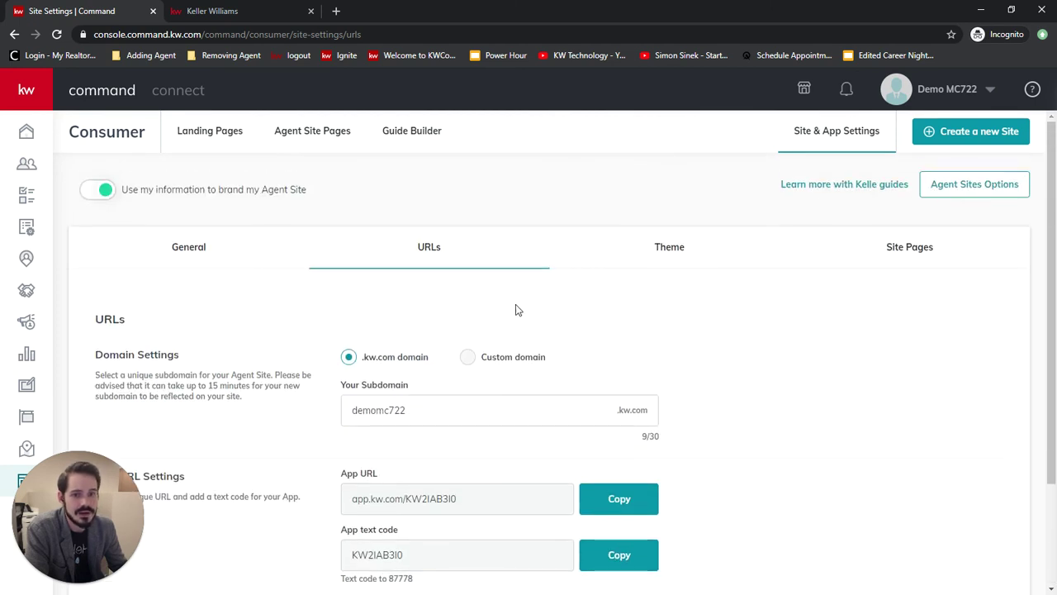
pyautogui.click(419, 132)
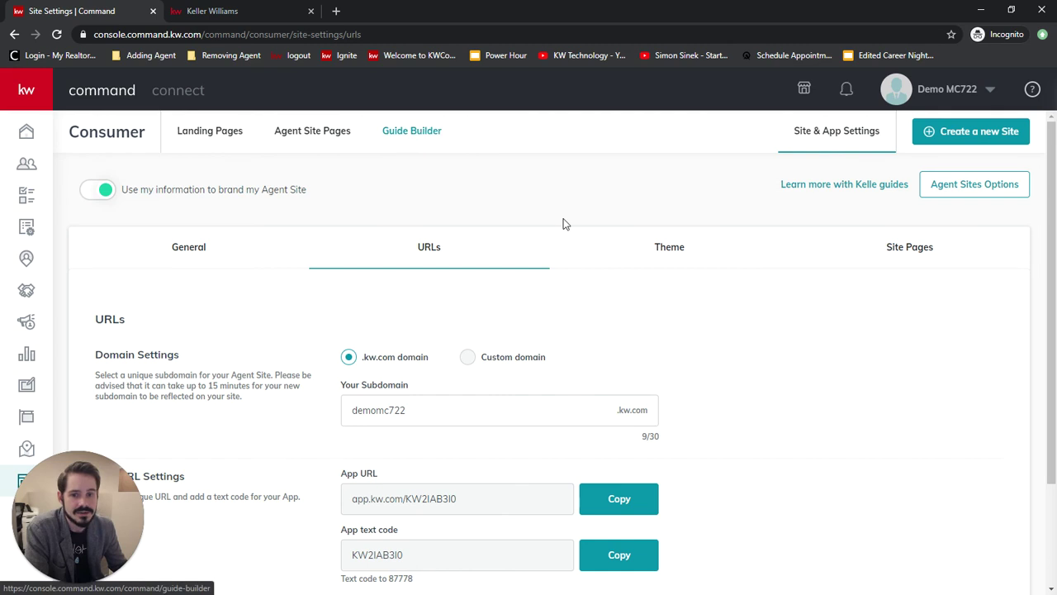